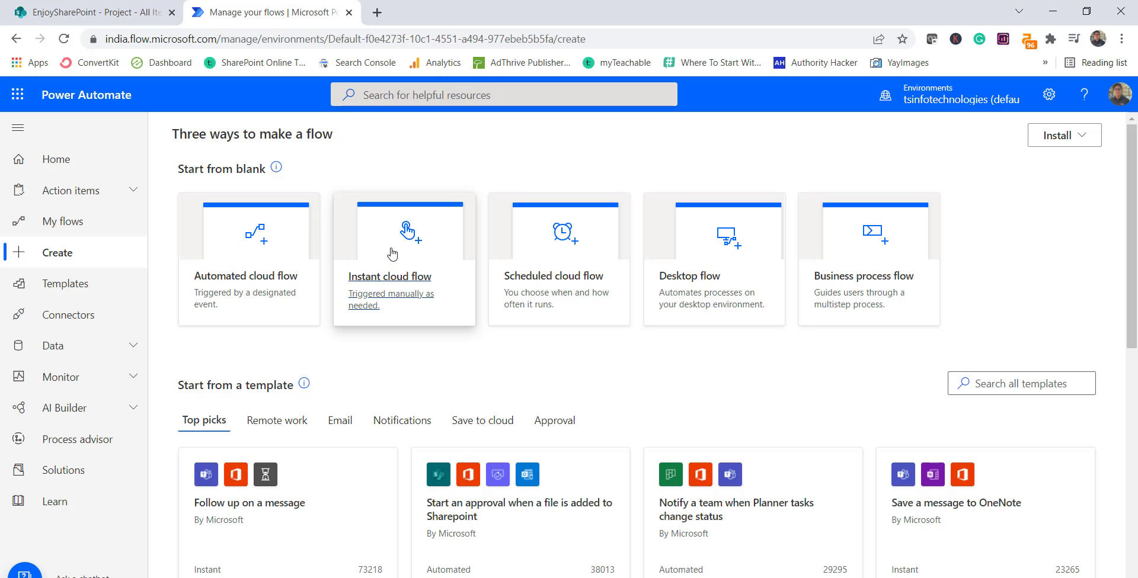
Create an instant cloud flow named "Copy Column Values Flow" that uses the "Manually trigger a flow" trigger.
left_click(382, 281)
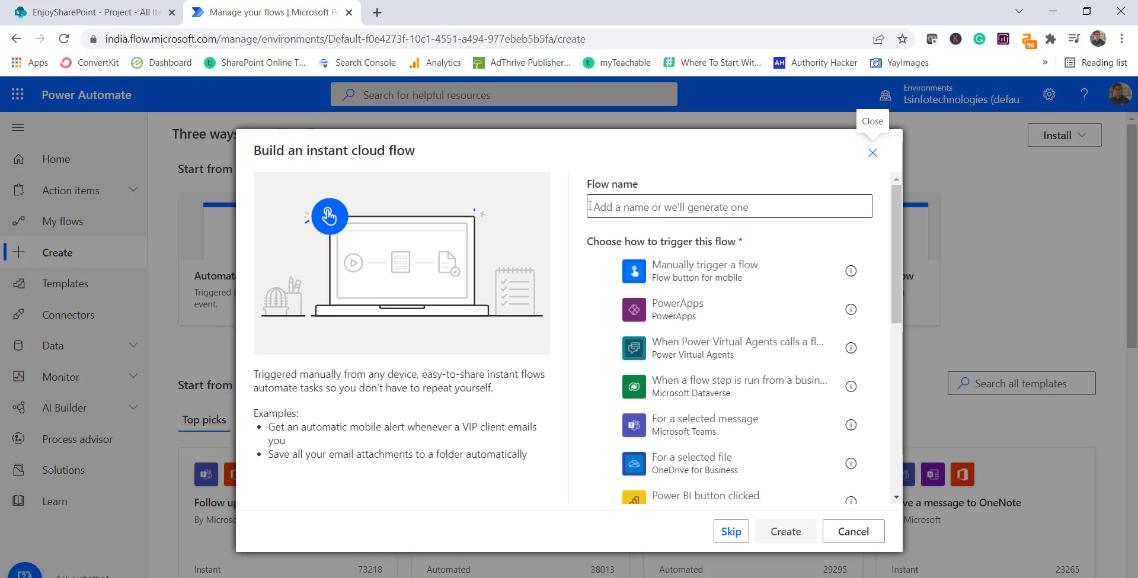
left_click(620, 206)
type("Cop")
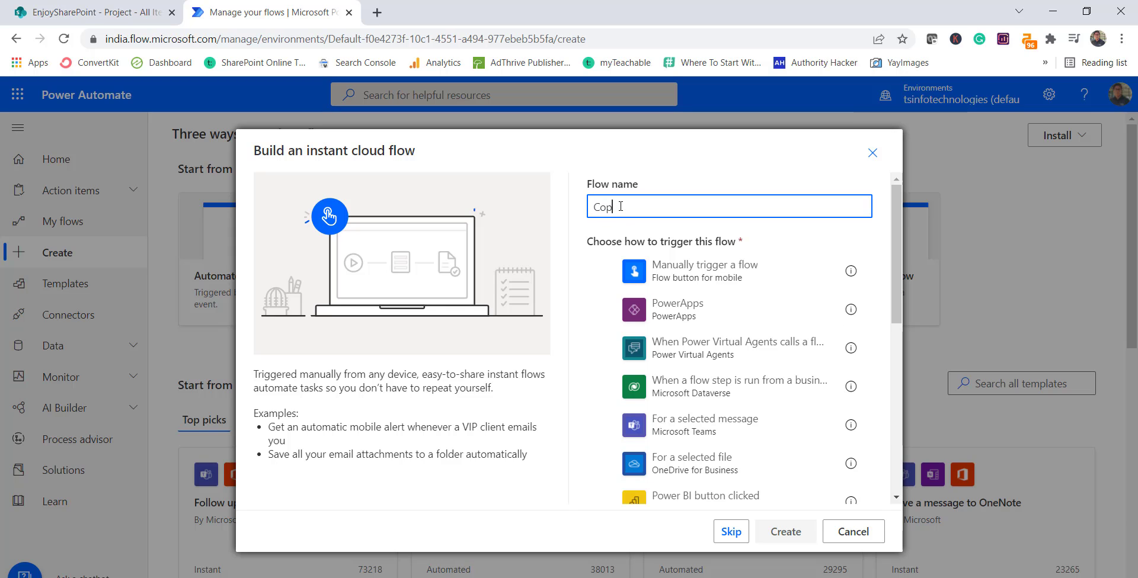
type("y file")
key("BackSpace")
key("BackSpace")
key("BackSpace")
key("BackSpace")
key("BackSpace")
type("Column Values Flow")
left_click(711, 272)
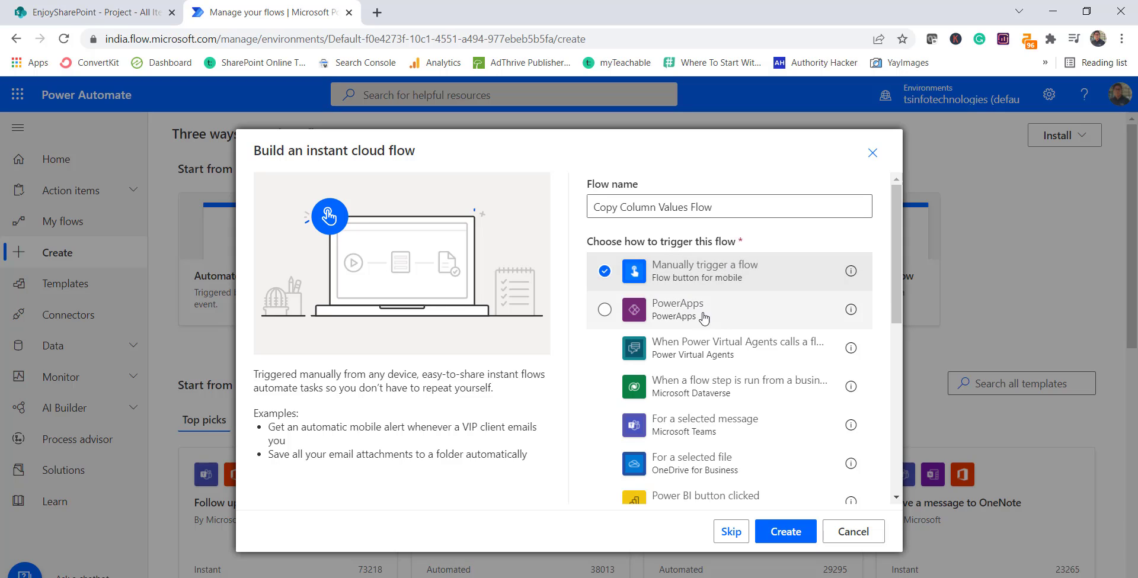
left_click(783, 531)
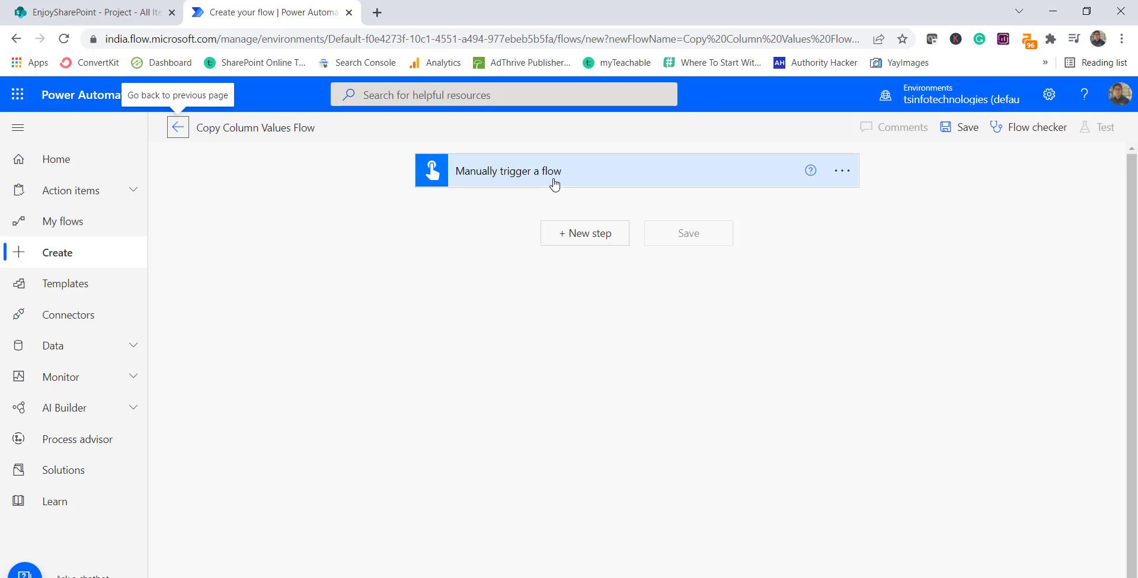
Add the SharePoint "Get items" action after the manual trigger.
left_click(581, 237)
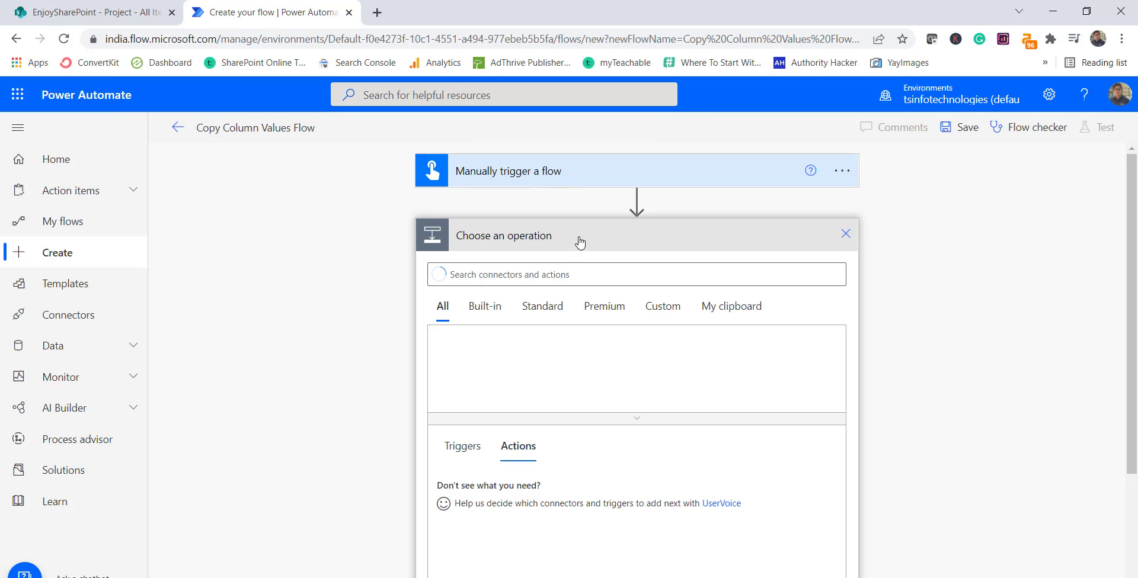
type("Ge")
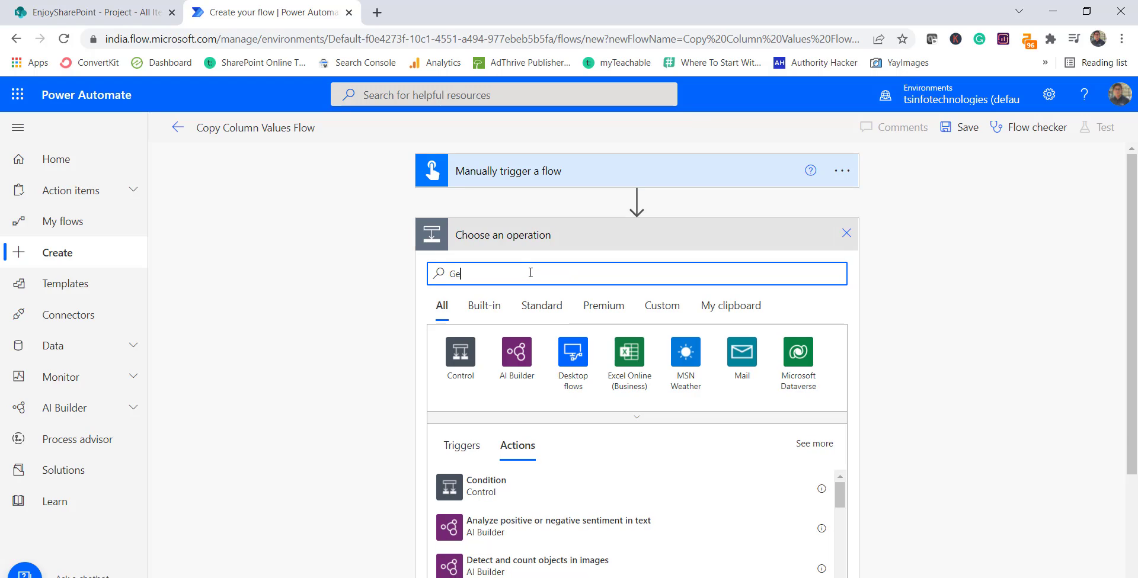
type("t items")
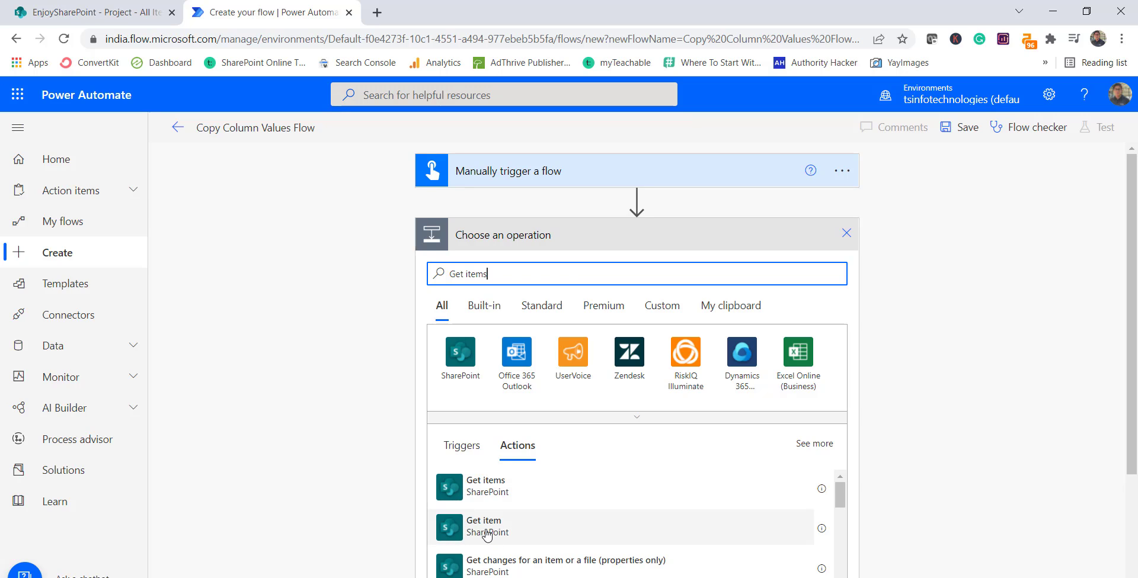
left_click(548, 498)
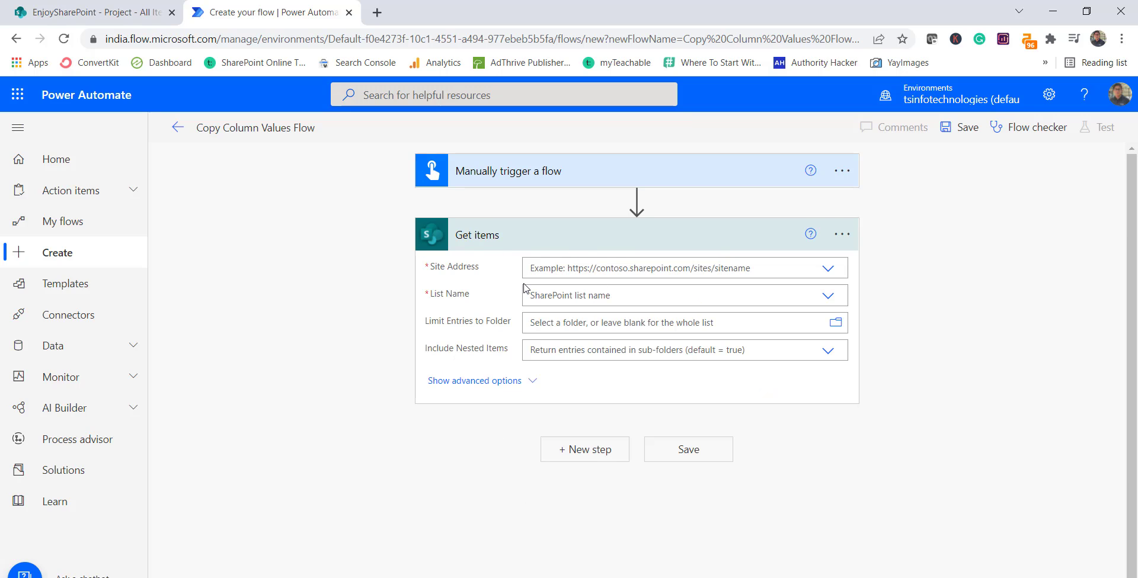
Switch to the SharePoint Project list and copy the site part of its URL, through /sites/EnjoySharePoint/.
left_click(155, 12)
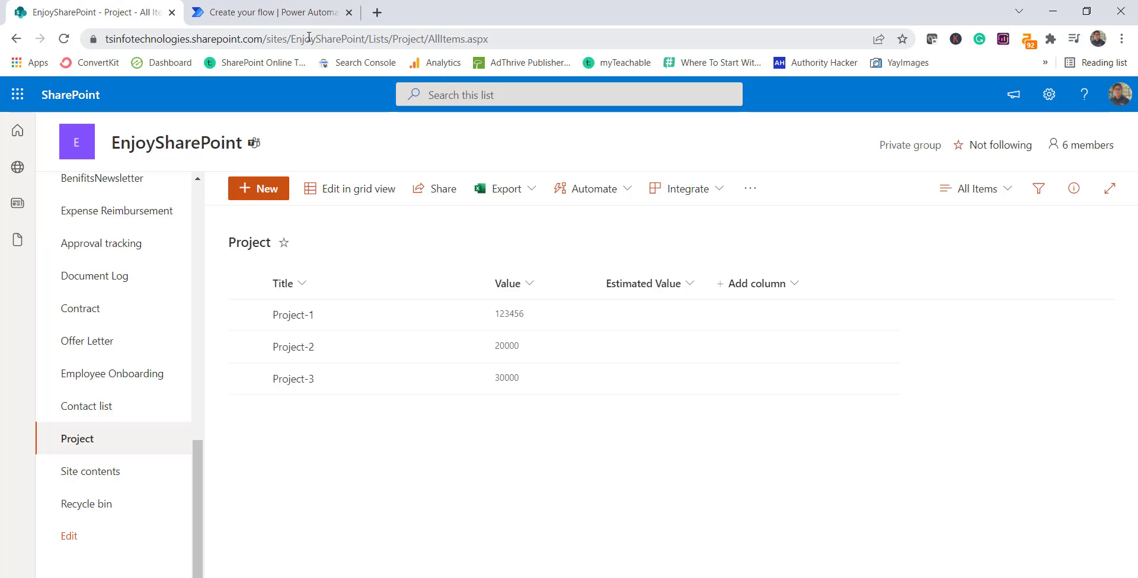
left_click(377, 39)
left_click(377, 39)
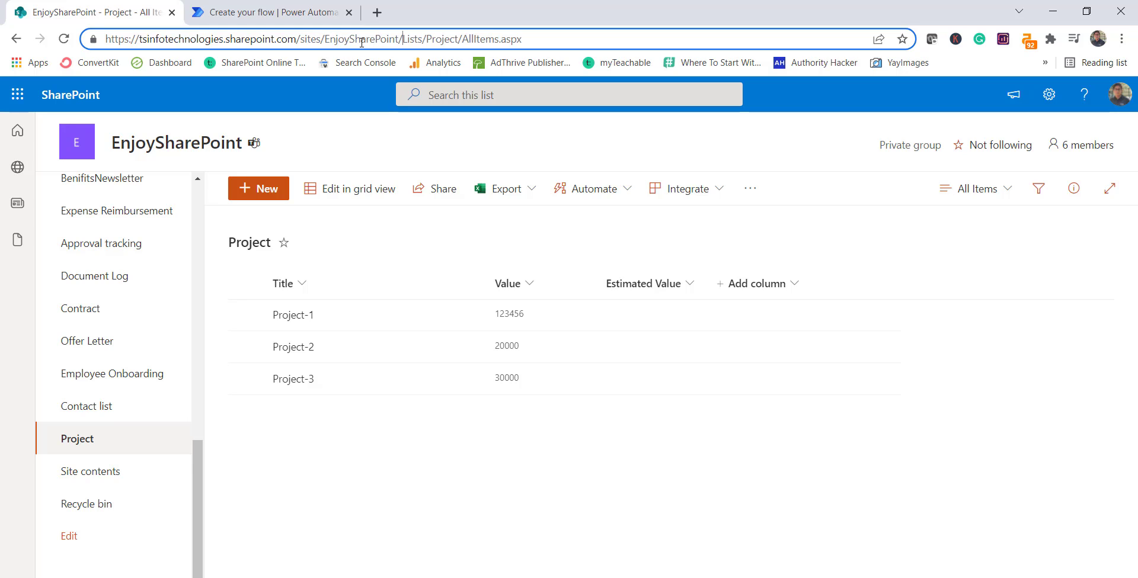
left_click_drag(403, 40, 104, 40)
key("ctrl+c")
left_click(279, 16)
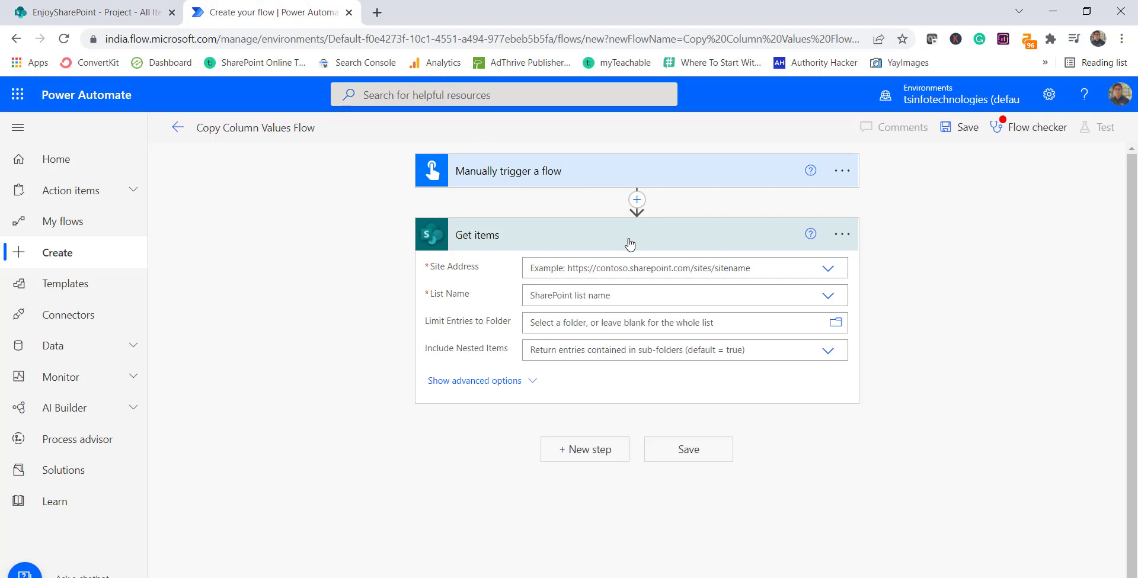
left_click(828, 268)
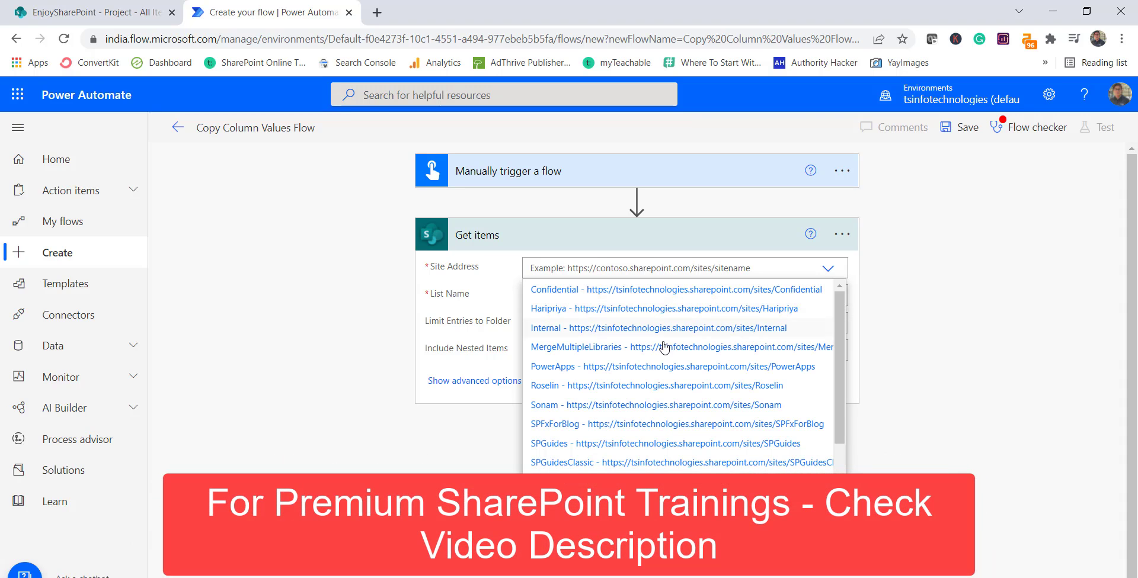
scroll(606, 422, "down", 2)
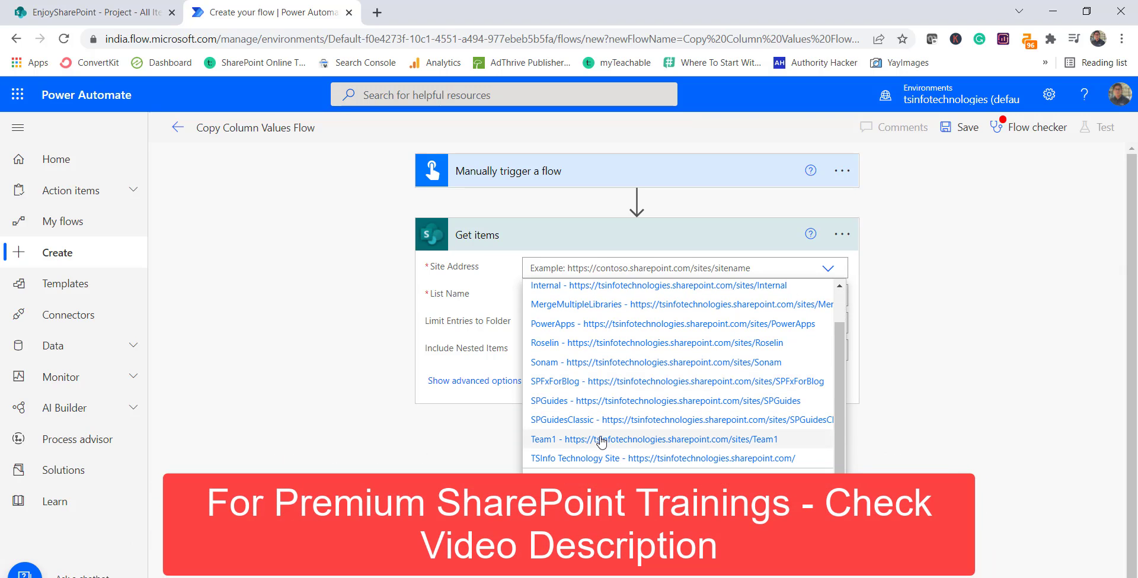
scroll(600, 415, "up", 2)
scroll(630, 468, "down", 2)
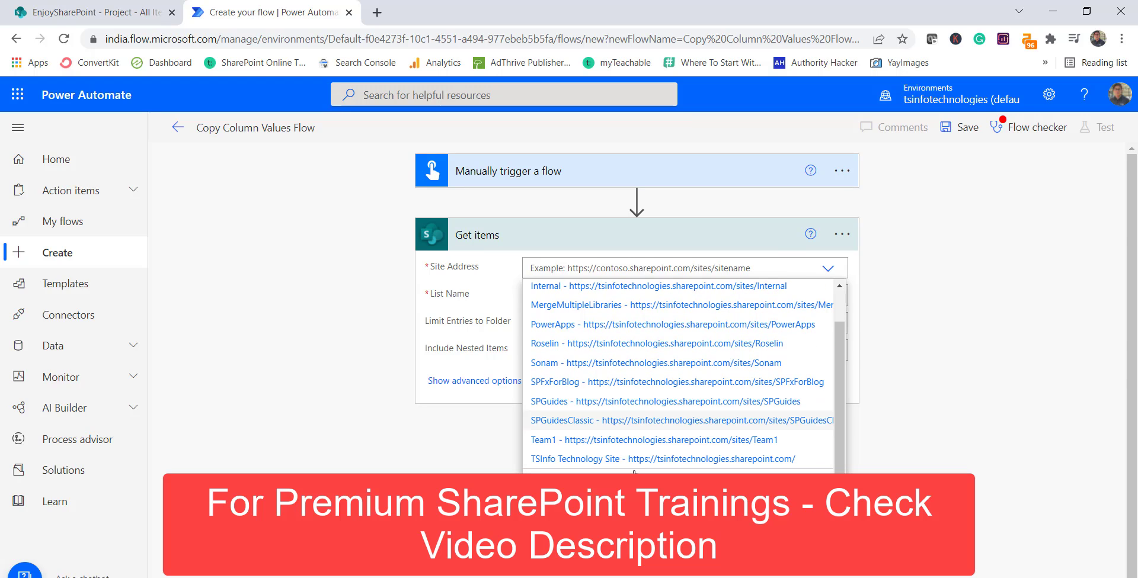
left_click(579, 271)
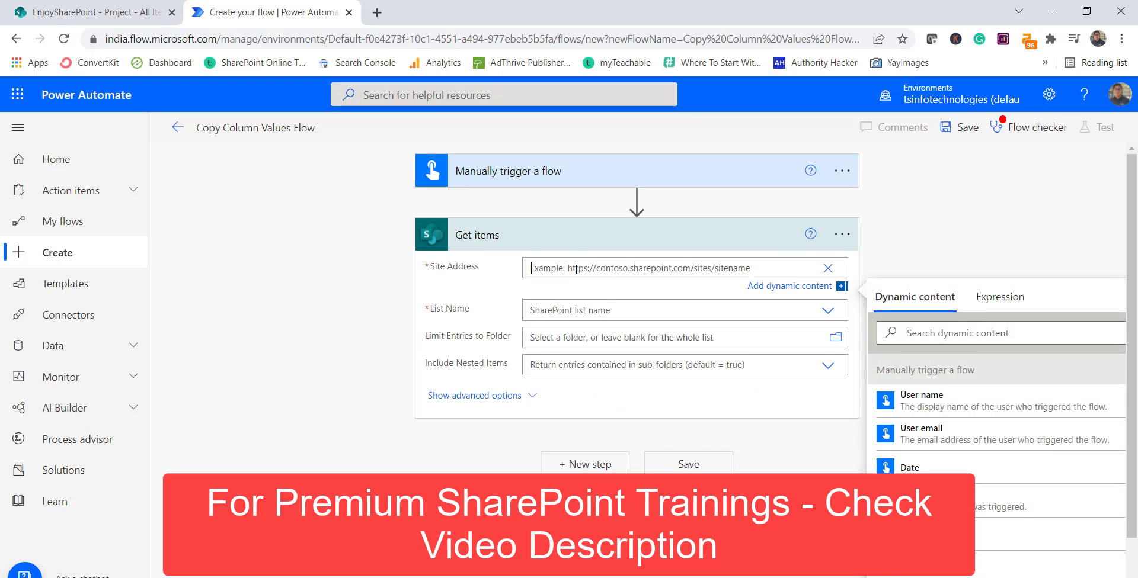
key("ctrl+v")
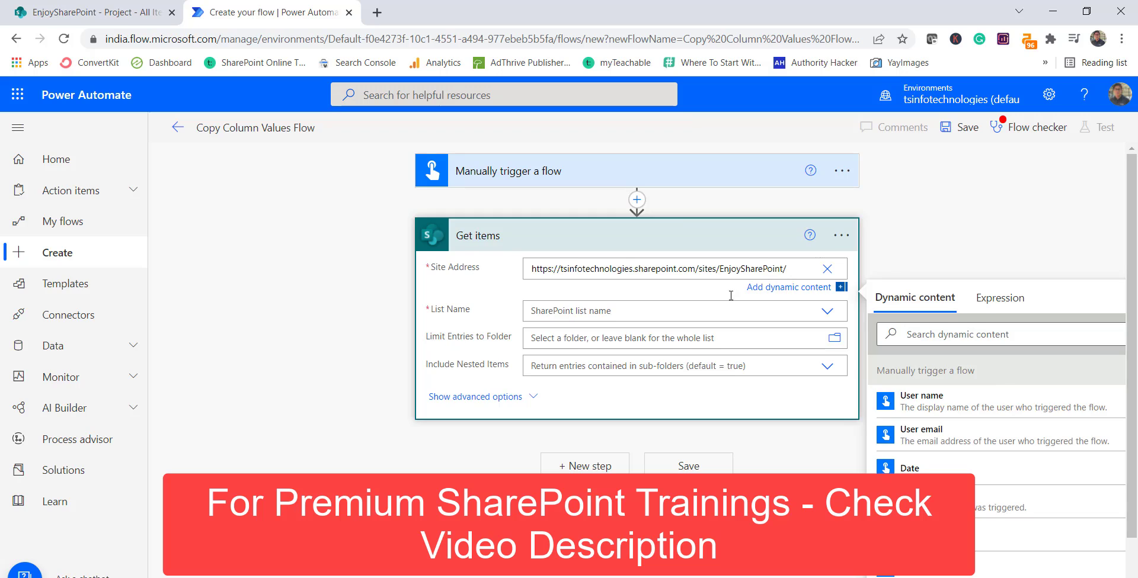
left_click(892, 260)
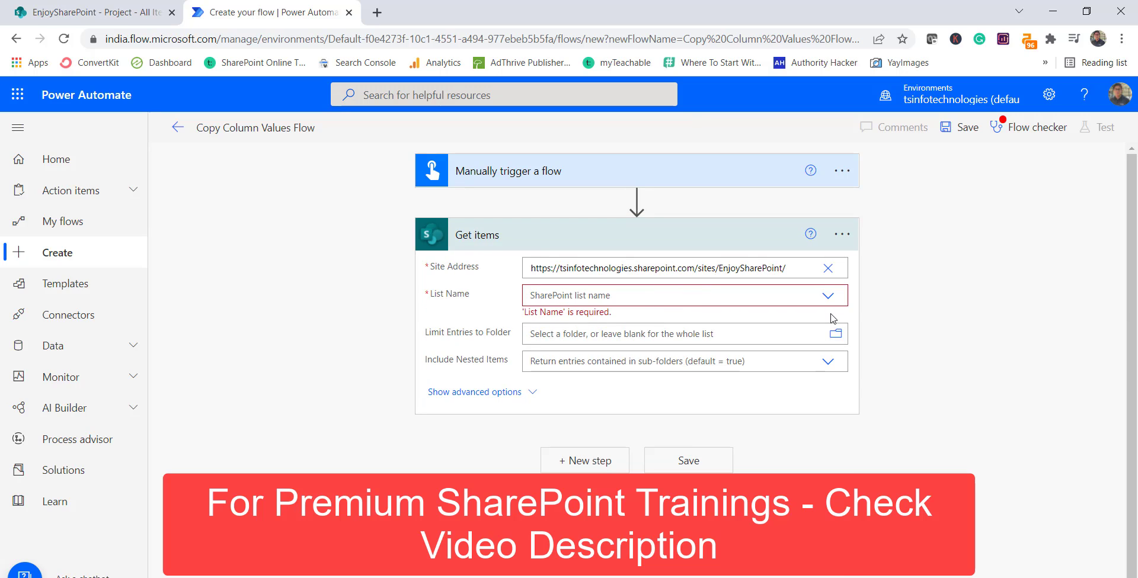
Set the Get items List Name to Project and check the list's columns in SharePoint.
left_click(828, 296)
scroll(671, 413, "down", 4)
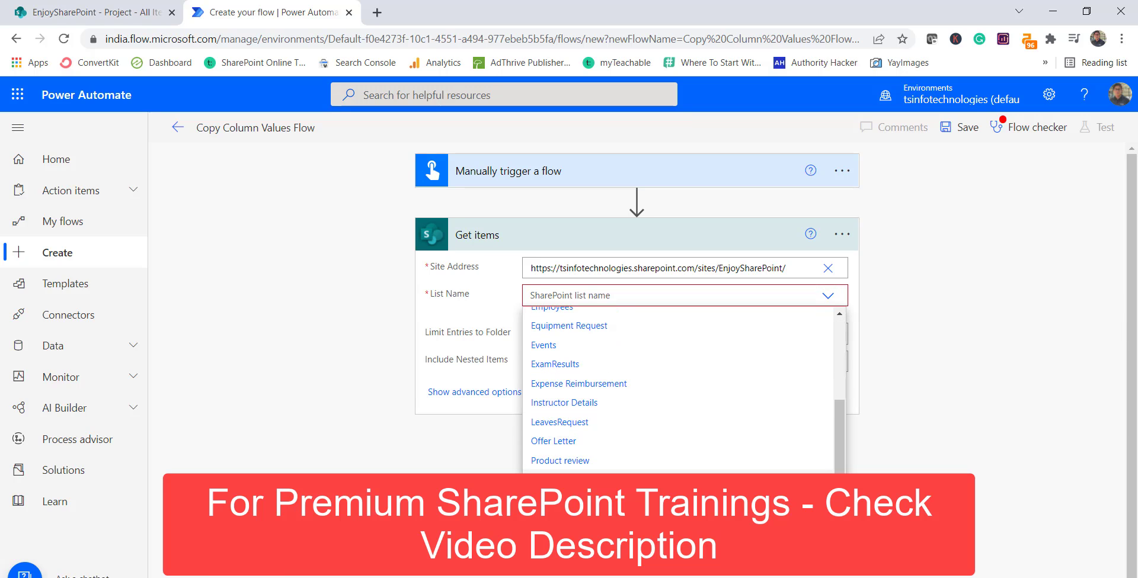
left_click(551, 480)
left_click(106, 12)
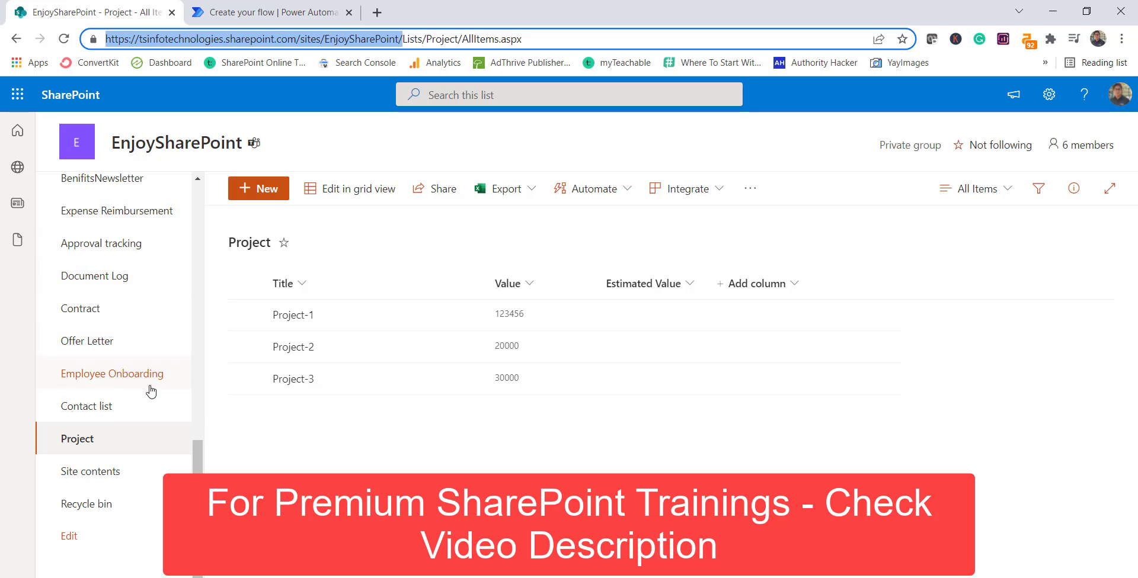
left_click(309, 13)
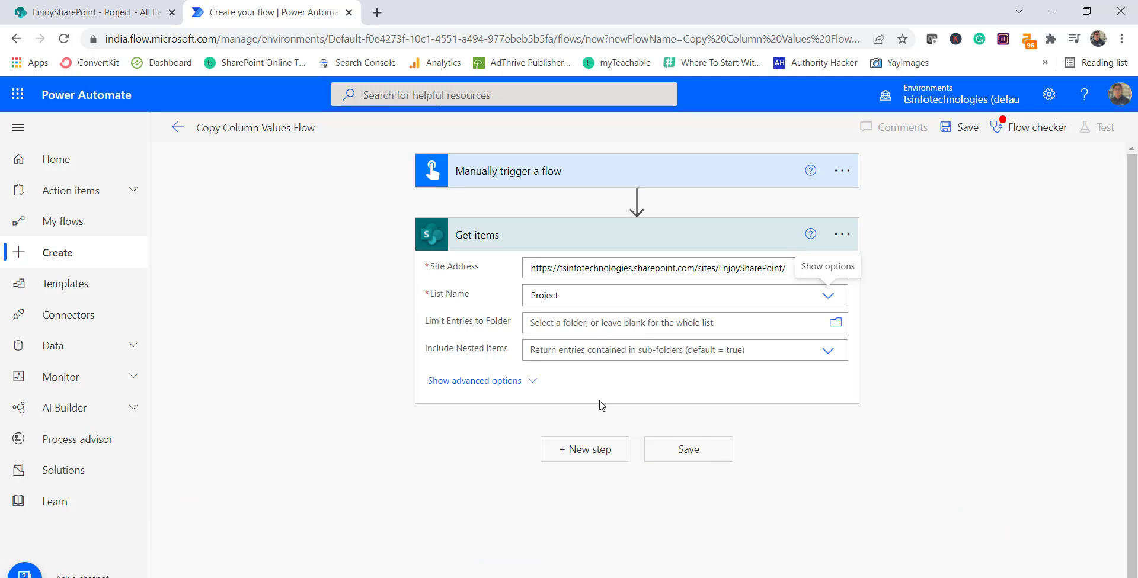
Find and add the SharePoint "Update item" action after Get items.
left_click(593, 455)
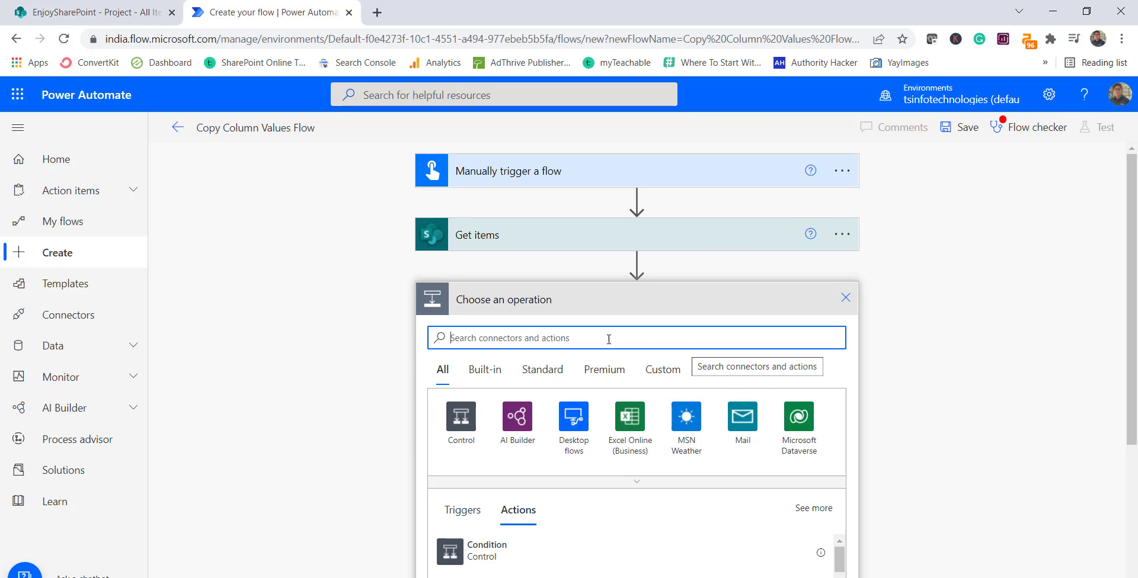
type("u")
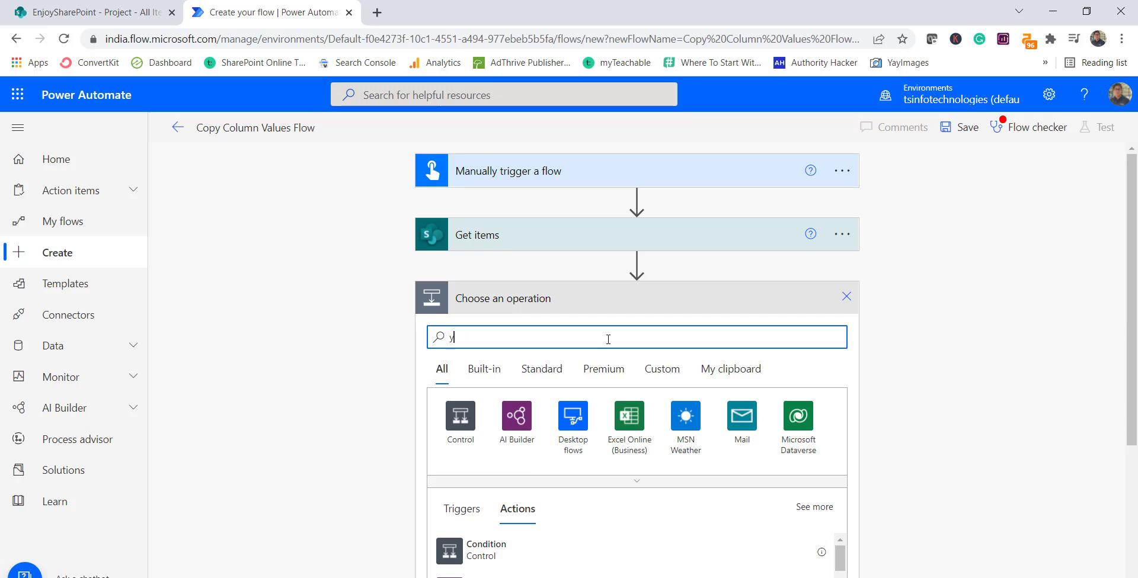
type("pda")
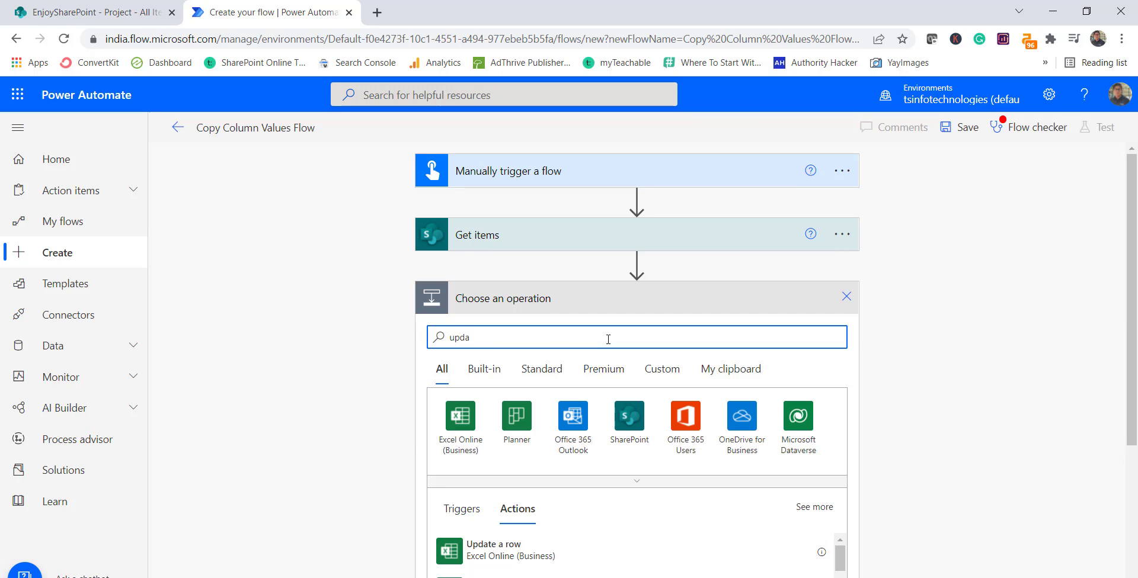
type("te ite")
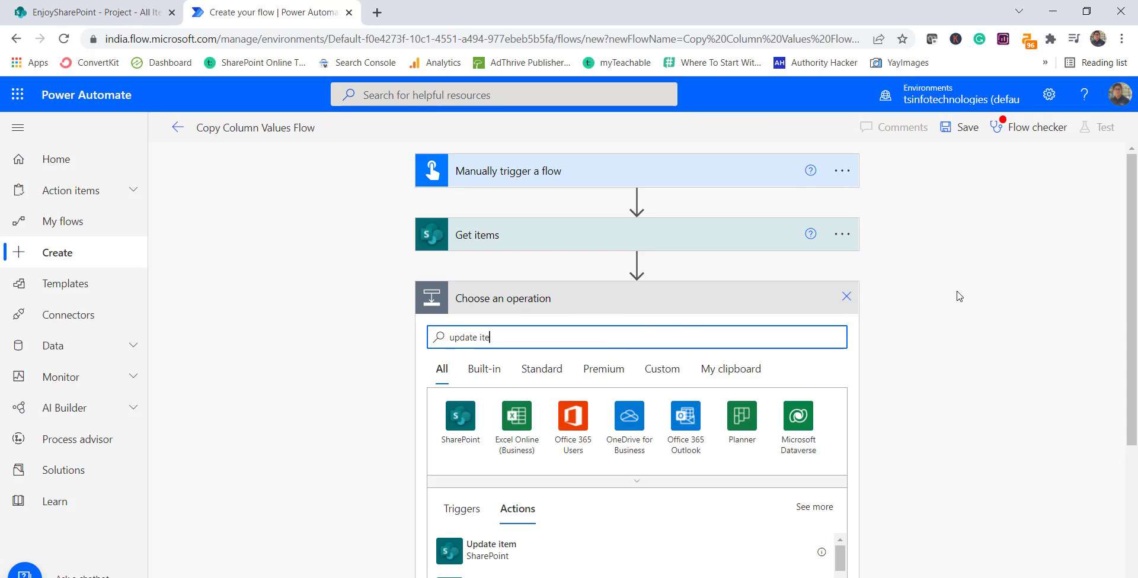
scroll(610, 341, "down", 3)
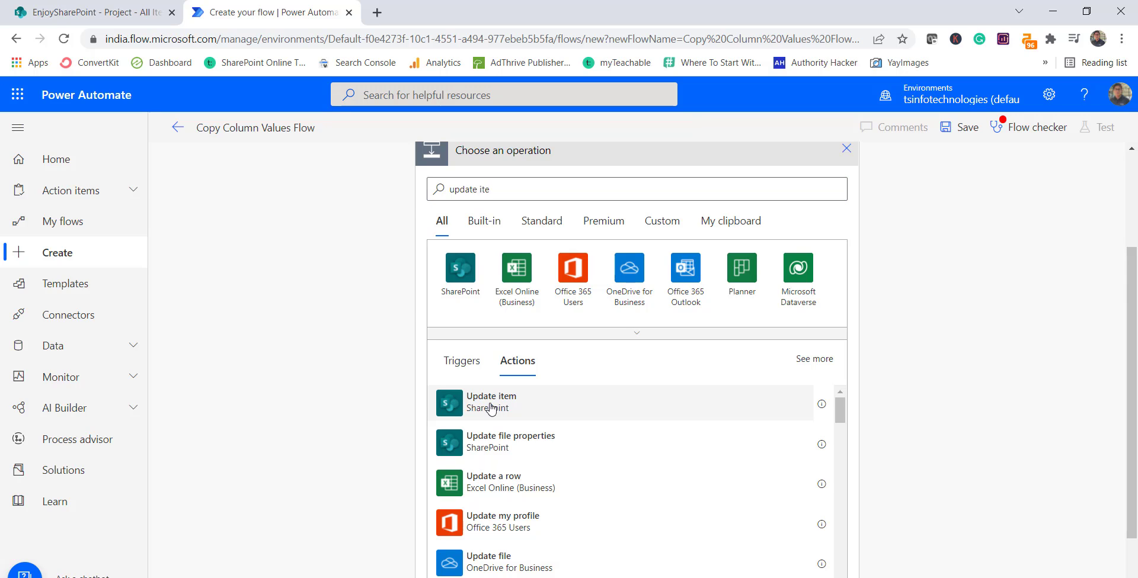
left_click(490, 408)
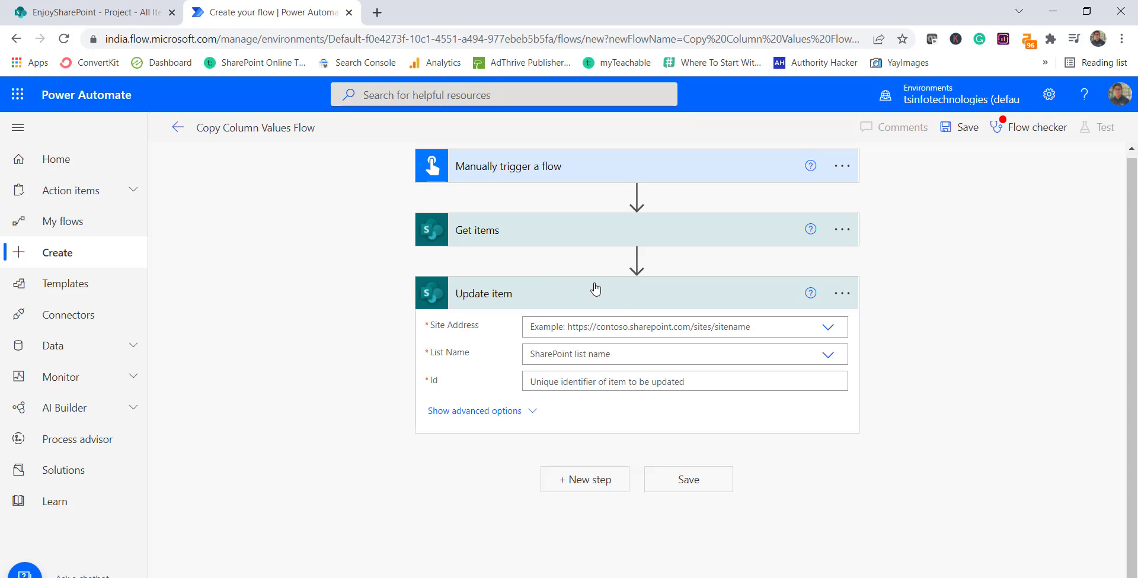
left_click(621, 325)
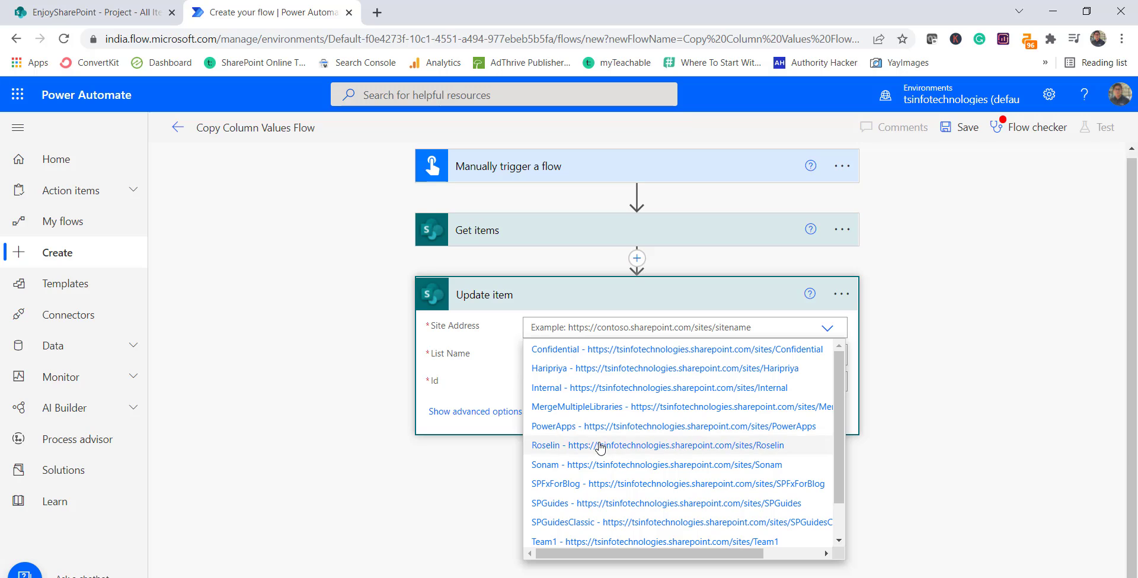
scroll(595, 447, "down", 1)
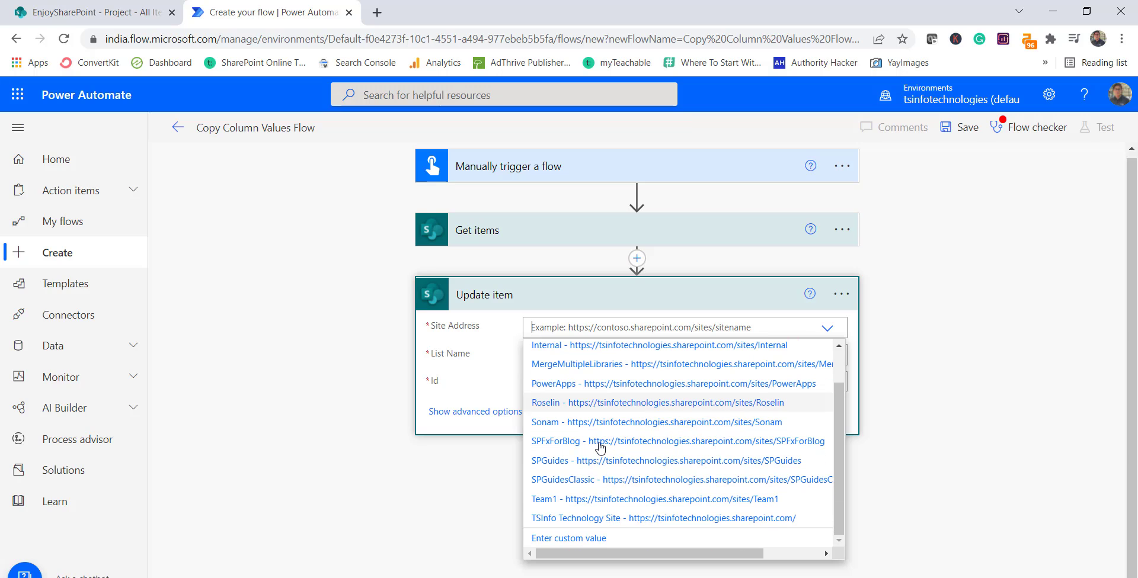
left_click(584, 539)
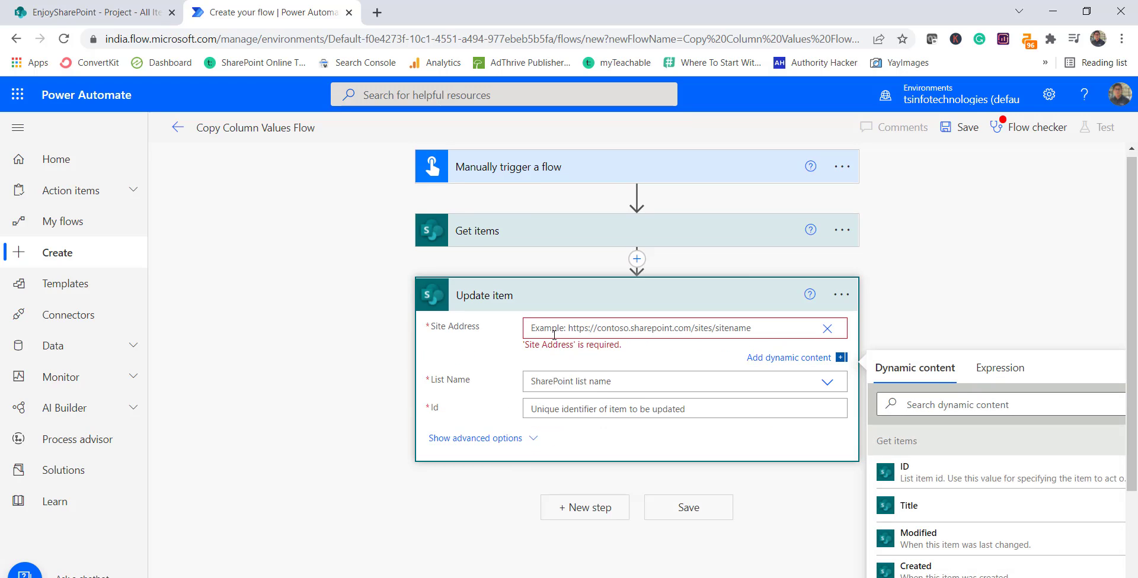
type("https://tsinfotechnologies.sharepoint.com/sites/EnjoySharePoint/")
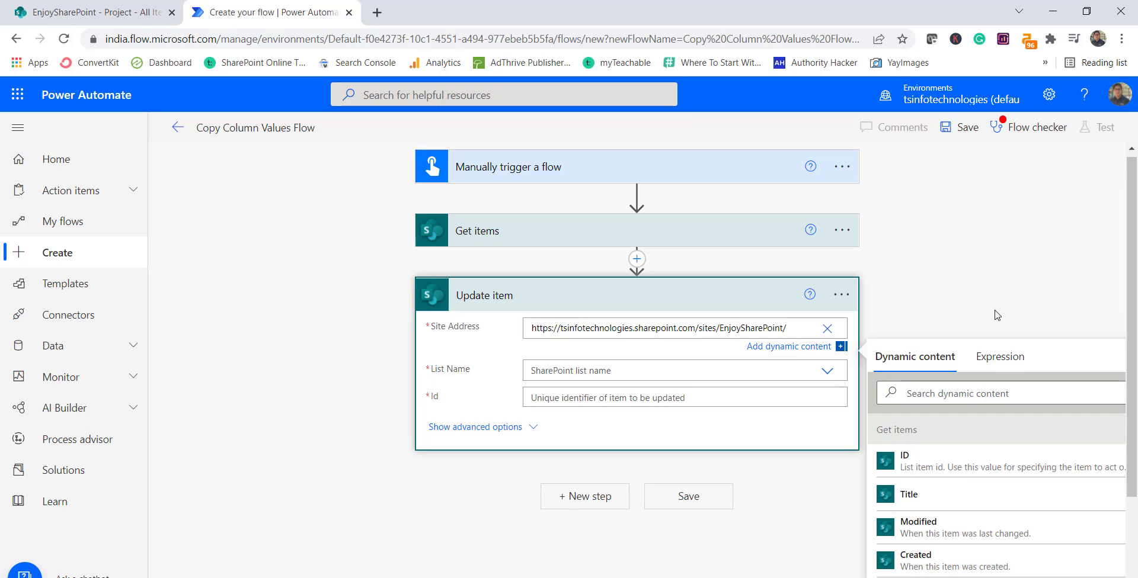
Choose Project as the List Name of the Update item action.
left_click(652, 385)
left_click(635, 359)
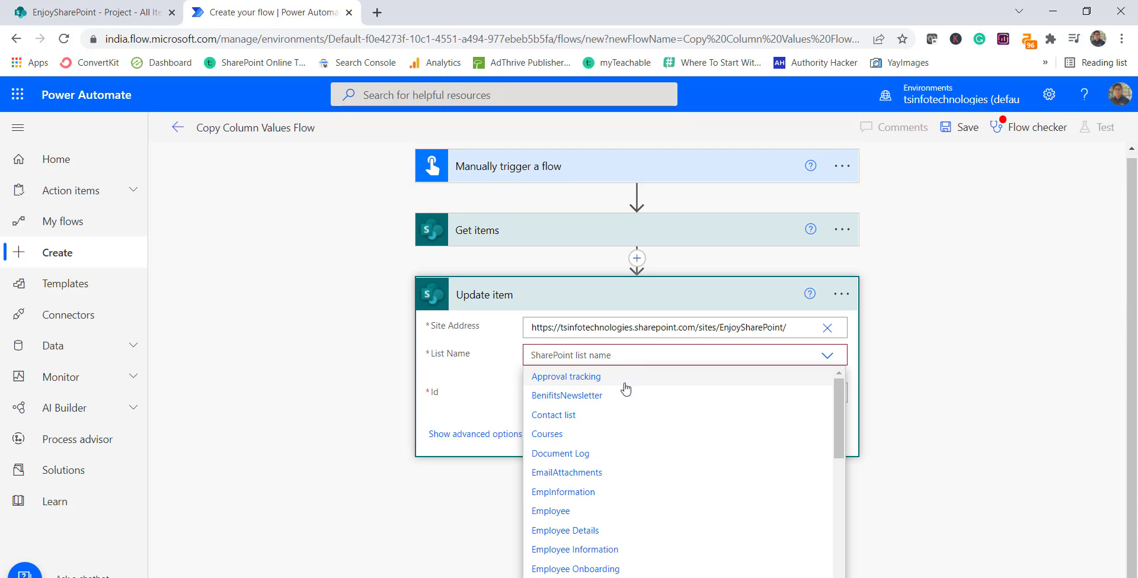
scroll(605, 480, "down", 2)
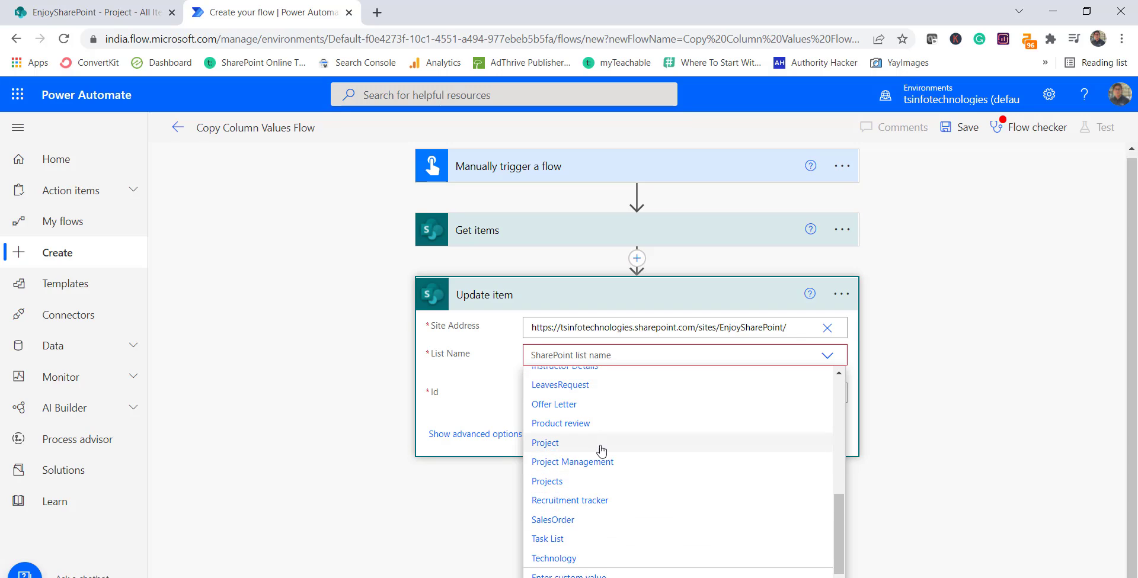
left_click(558, 446)
Fill the Update item Id with the dynamic ID from Get items, and expand the action inside the Apply to each loop.
left_click(589, 382)
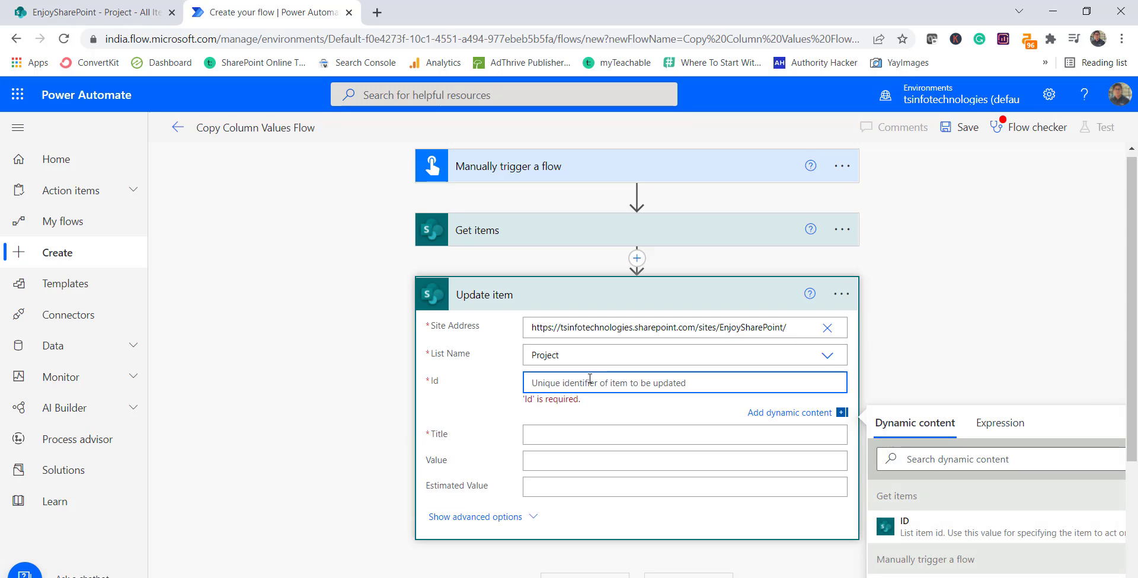
left_click(905, 535)
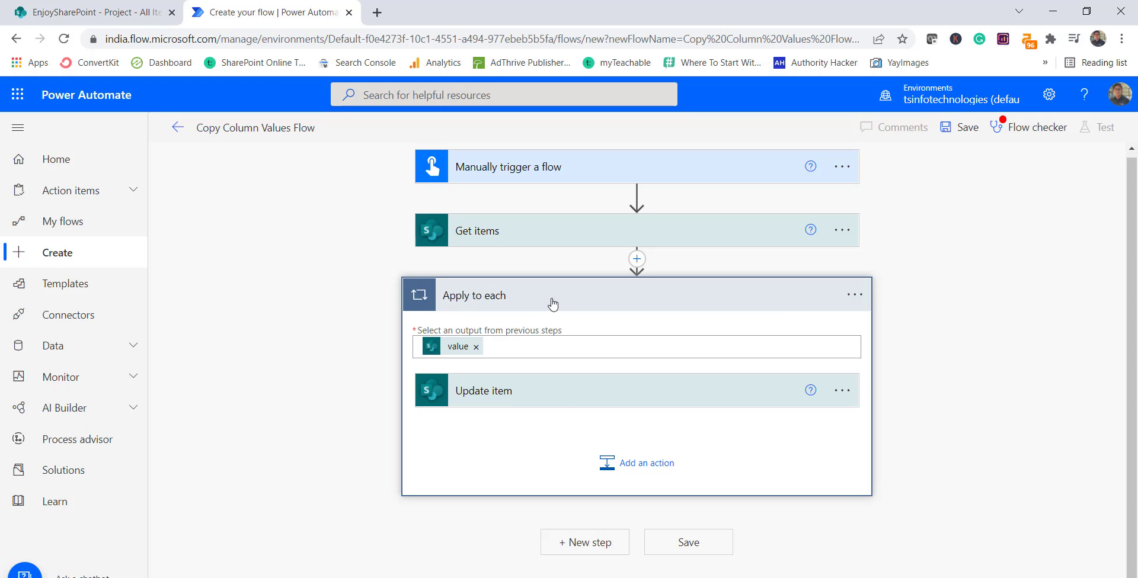
left_click(551, 391)
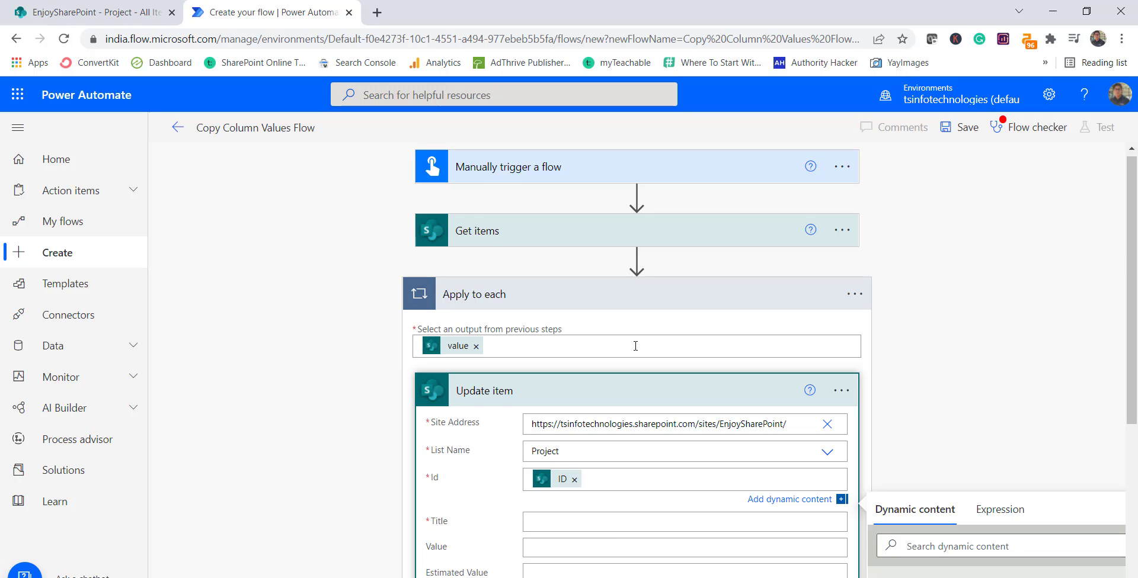
Fill the Update item Title with the dynamic Title from Get items.
scroll(688, 386, "down", 3)
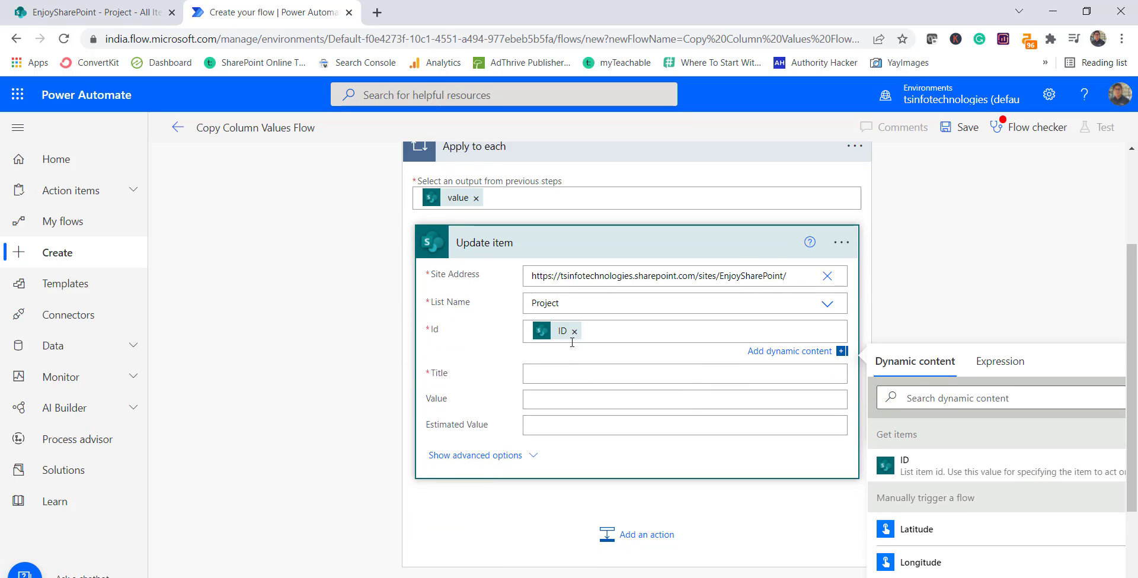
left_click(550, 368)
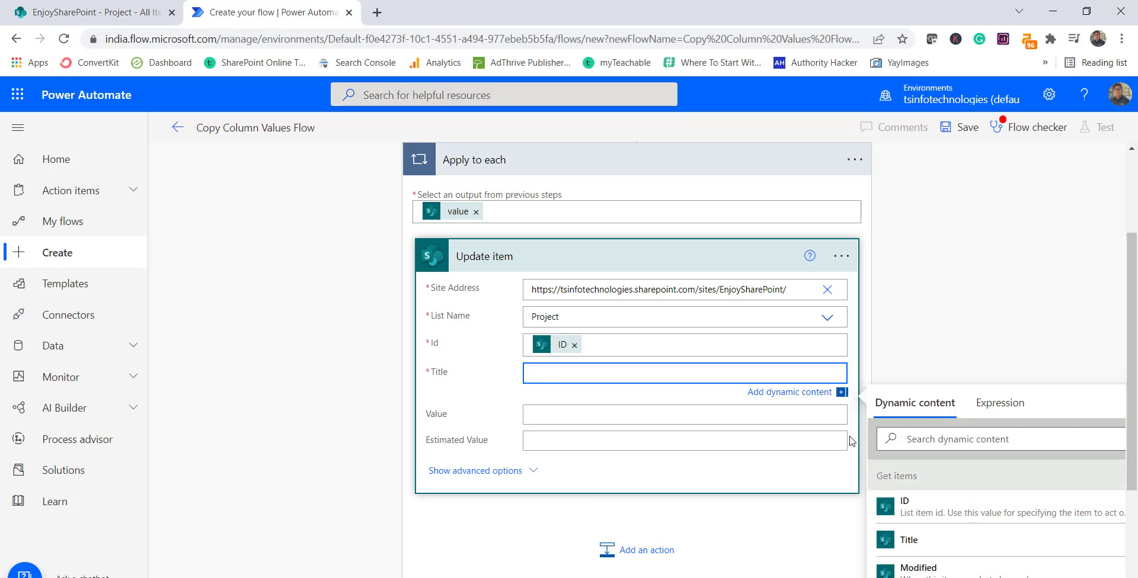
scroll(918, 477, "down", 1)
left_click(919, 474)
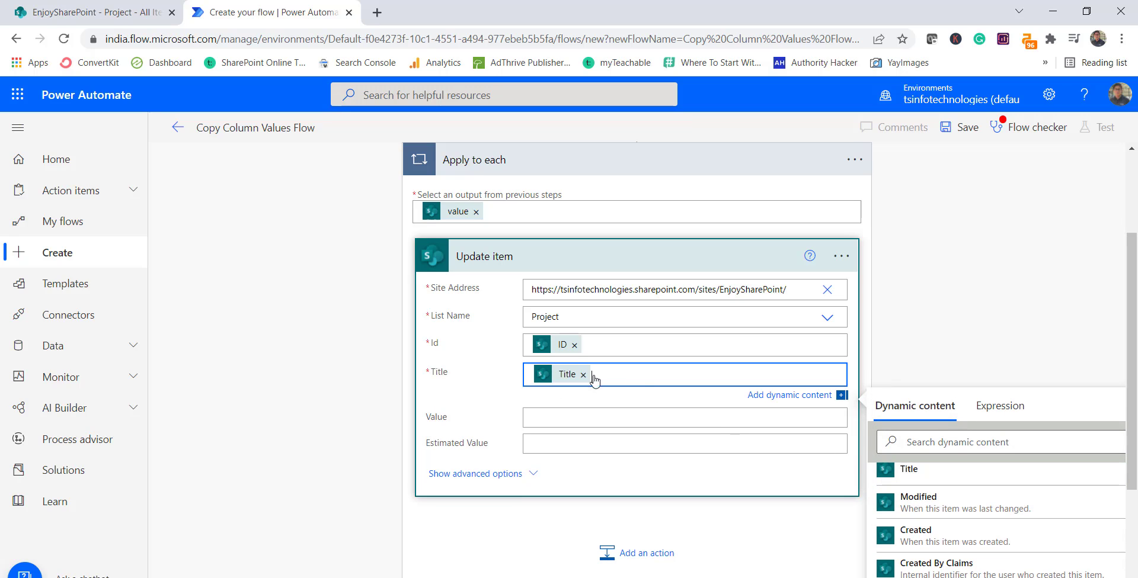
left_click(1009, 267)
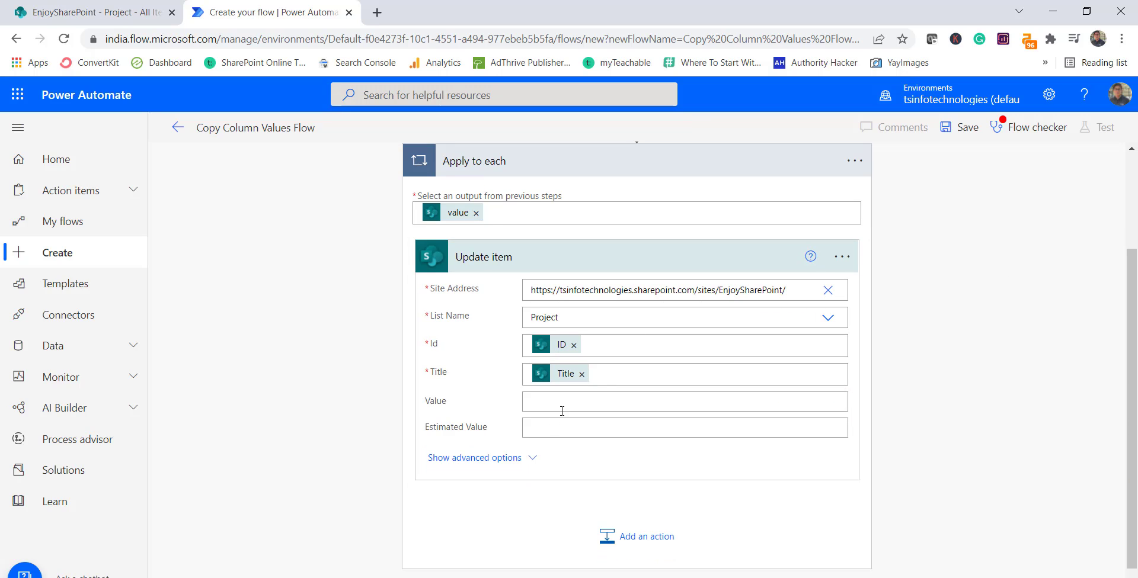
Check the source and target columns in the SharePoint Project list, and fill Update item's Estimated Value with the dynamic Value from Get items.
left_click(534, 428)
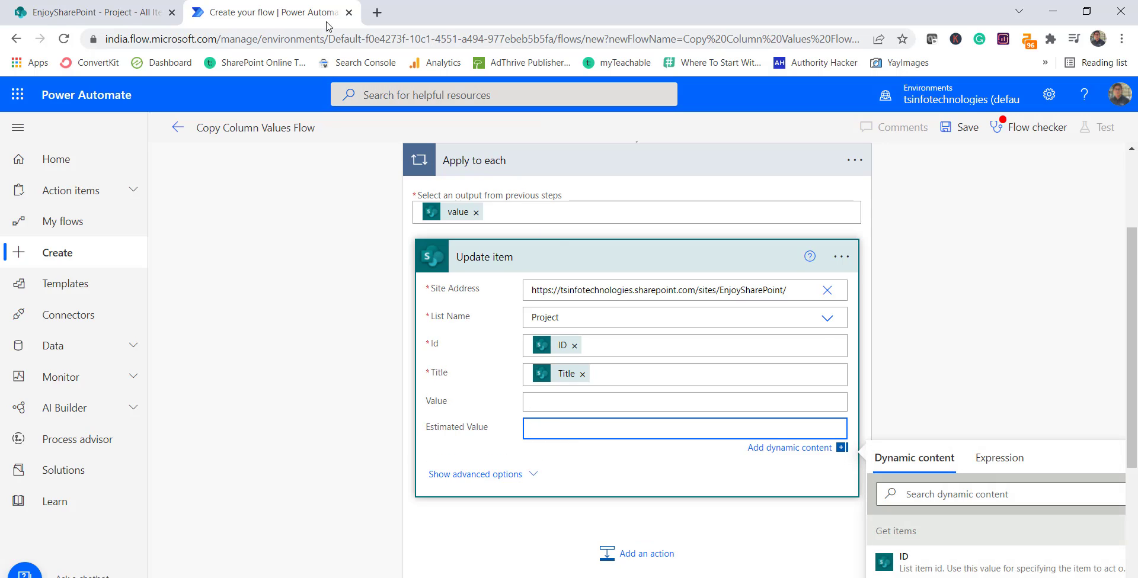
left_click(112, 14)
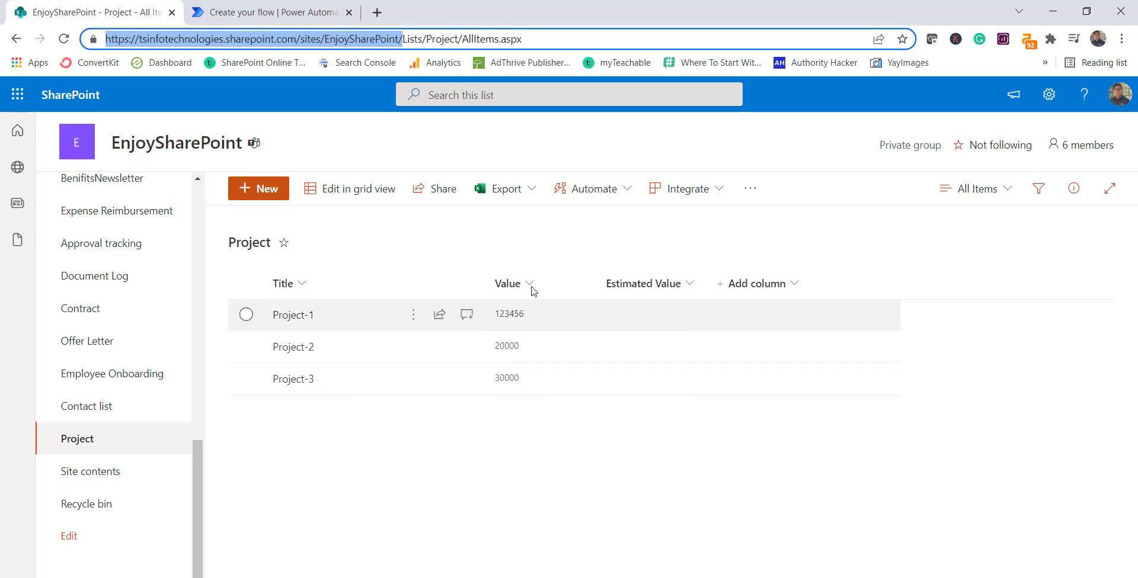
mouse_move(487, 275)
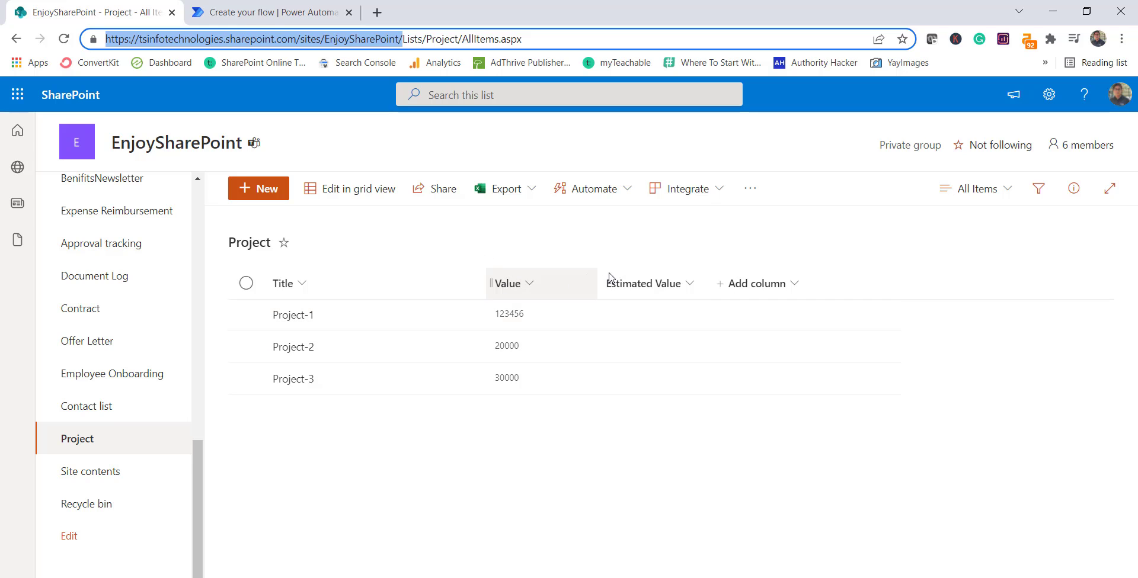
left_click(265, 12)
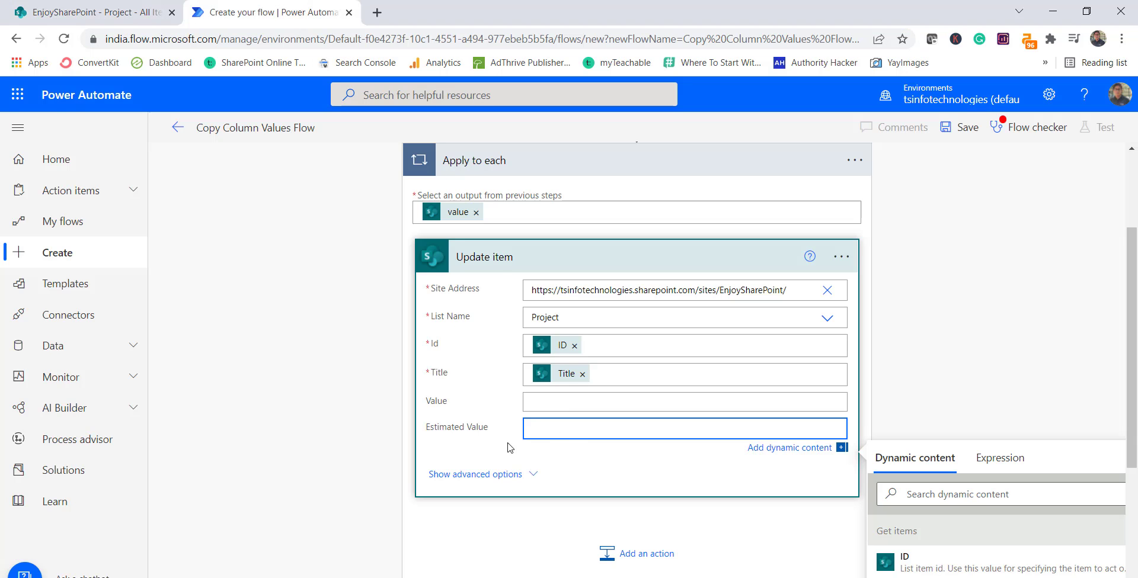
scroll(788, 468, "down", 1)
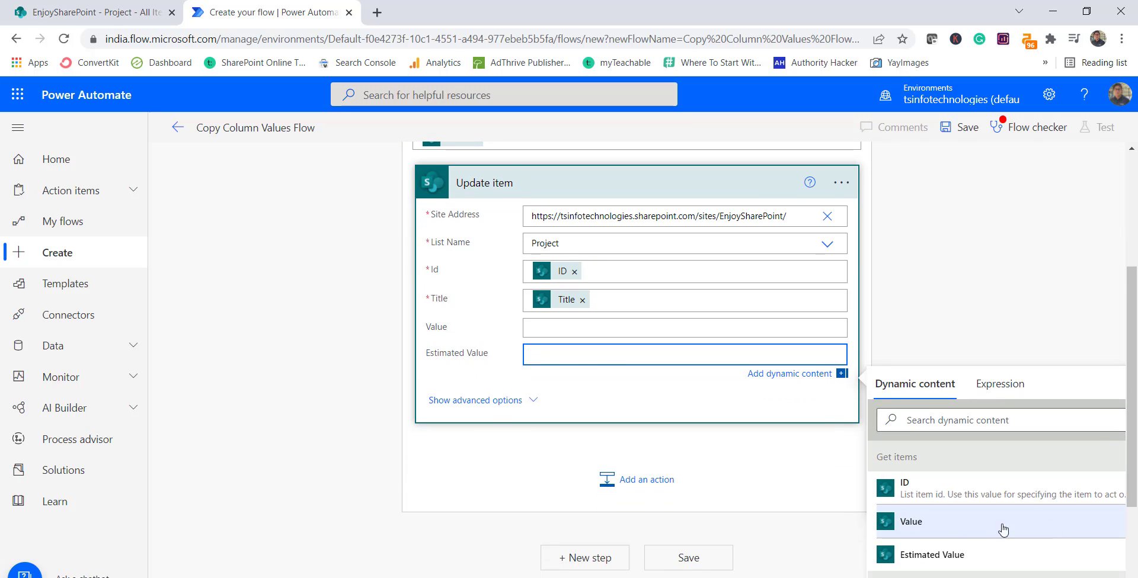
left_click(911, 520)
left_click(983, 292)
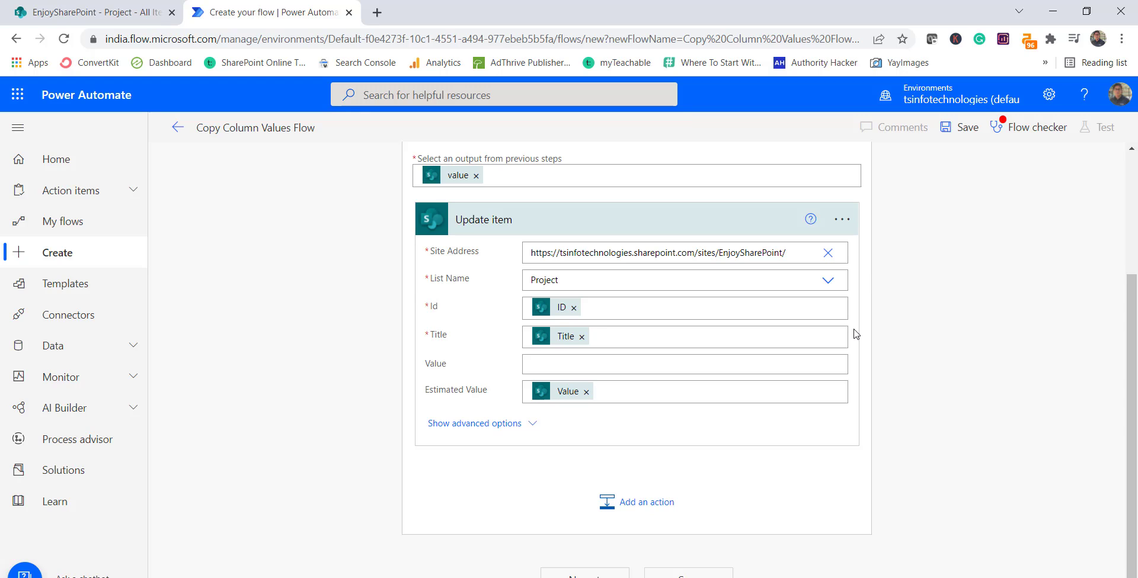
Save the flow, close the Flow checker, and return to the flow's details page, dismissing the ready message.
key("ctrl+s")
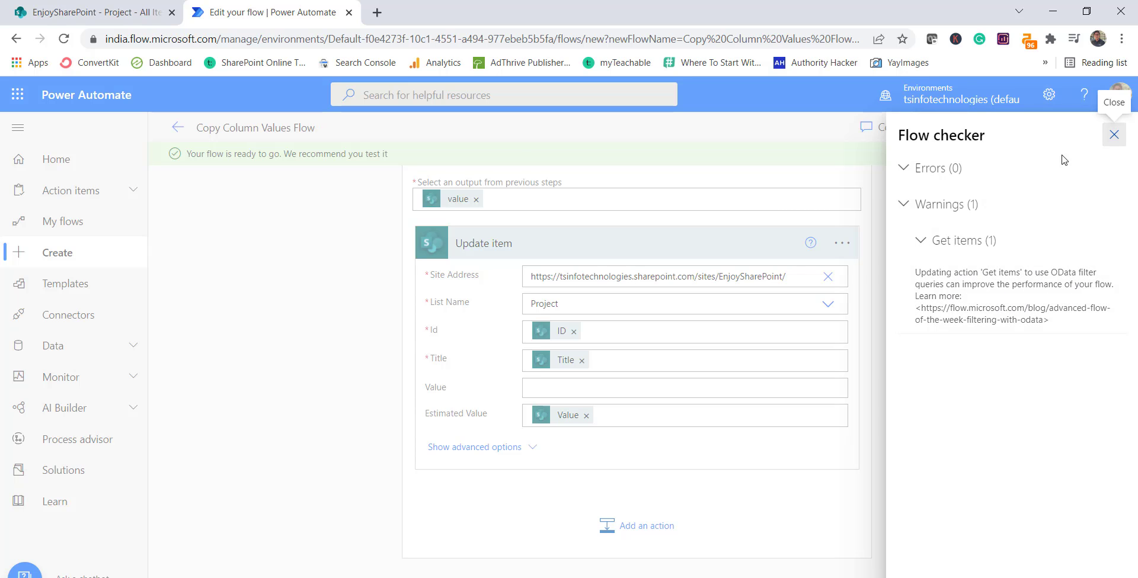
left_click(1114, 134)
left_click(177, 127)
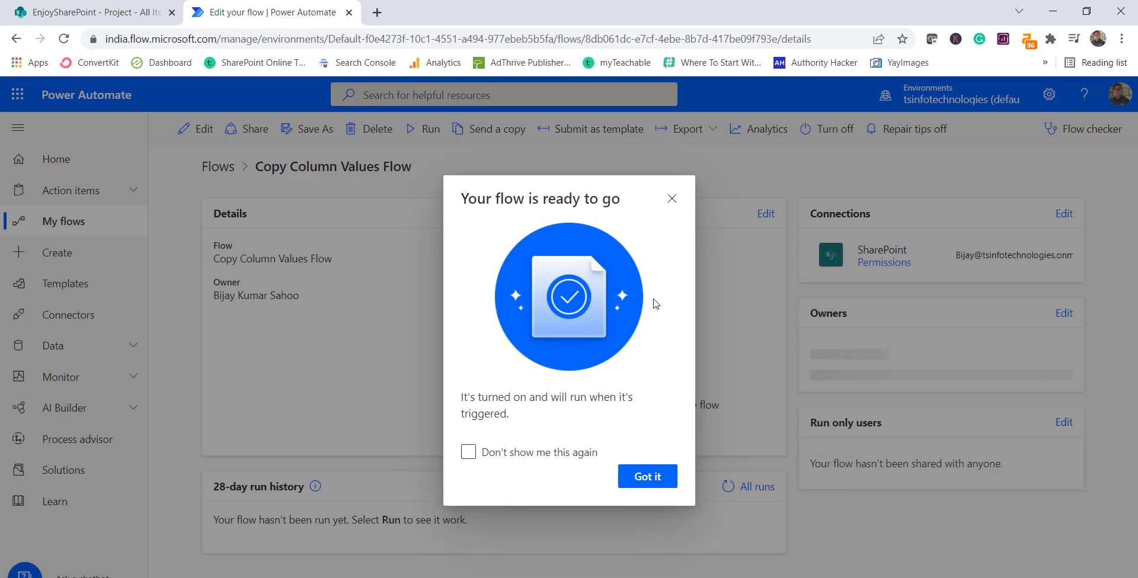
left_click(641, 482)
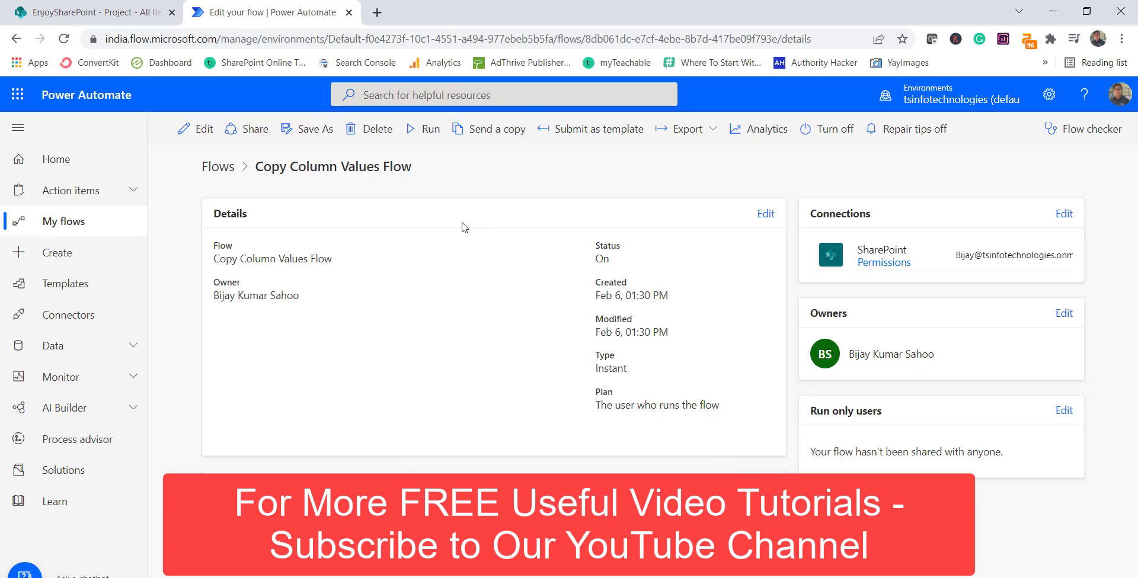
Run Copy Column Values Flow from the list of cloud flows using the existing SharePoint connection, and close the run pane.
left_click(80, 230)
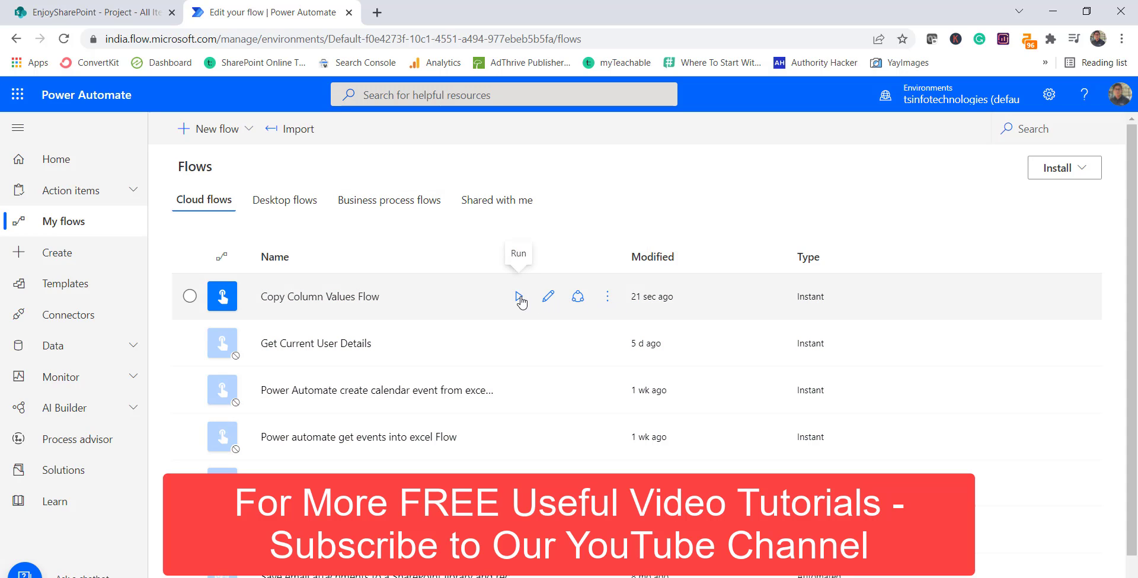
left_click(607, 296)
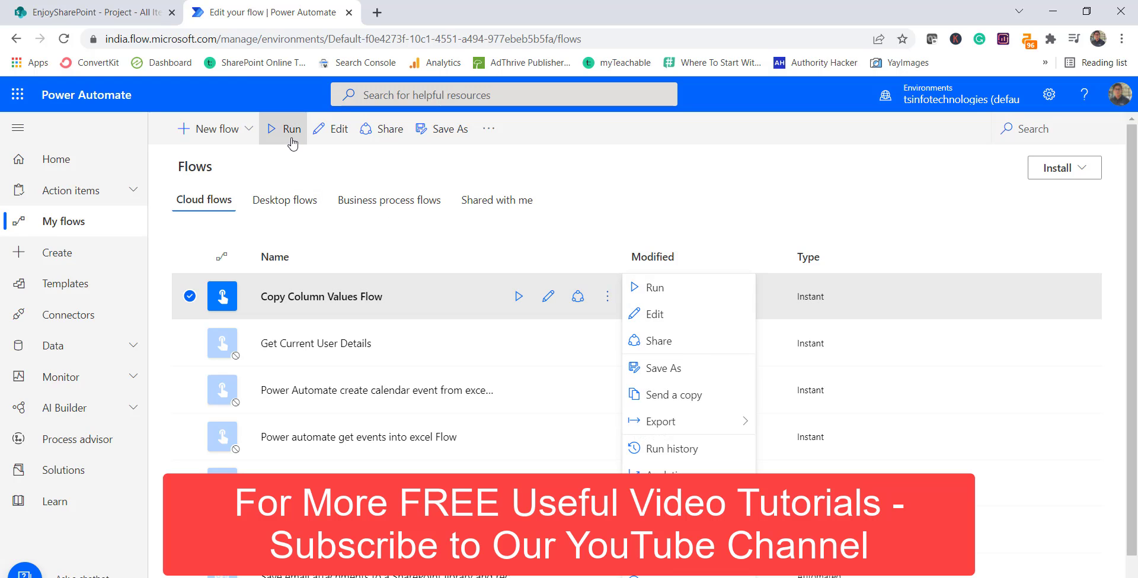
left_click(637, 290)
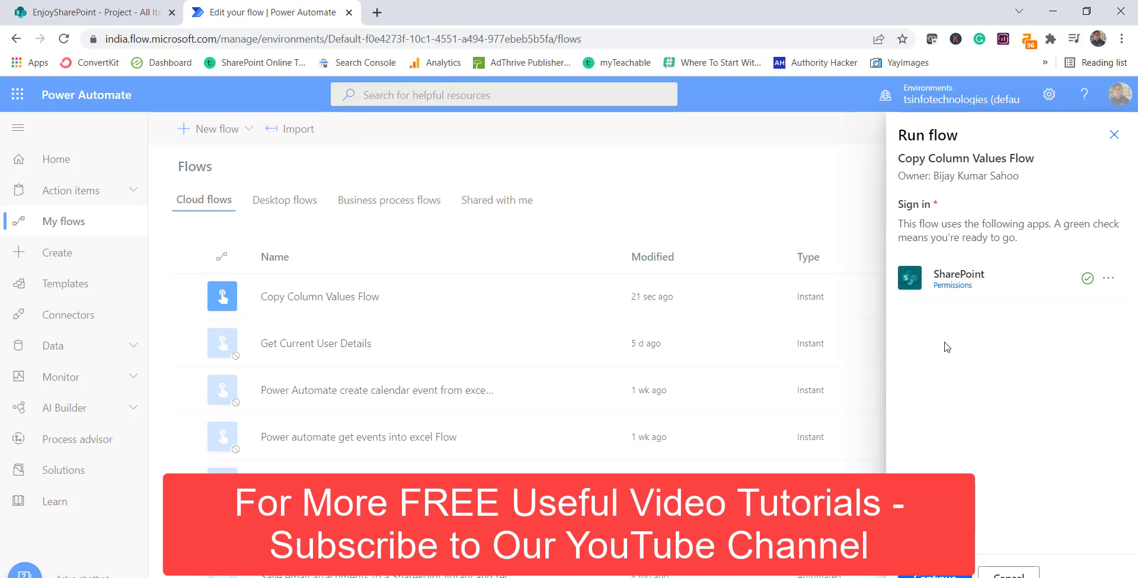
left_click(942, 575)
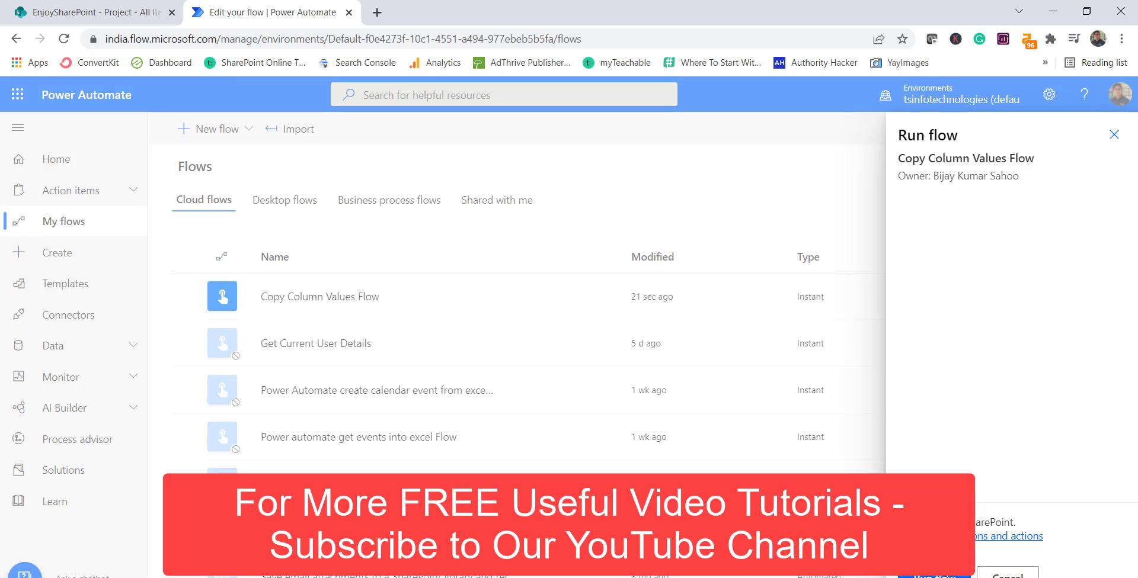
left_click(933, 575)
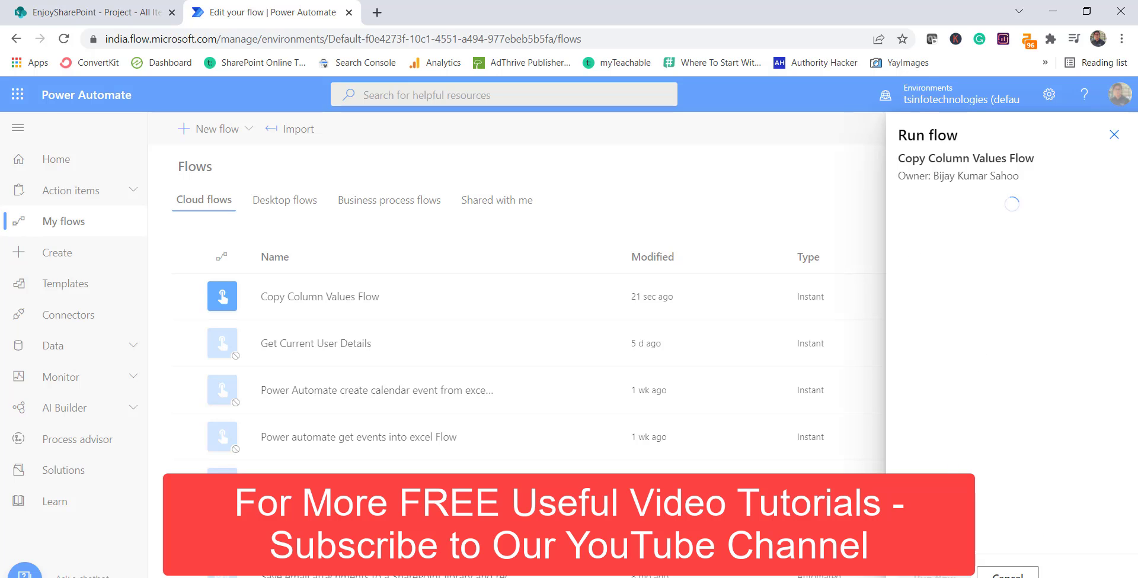
left_click(927, 574)
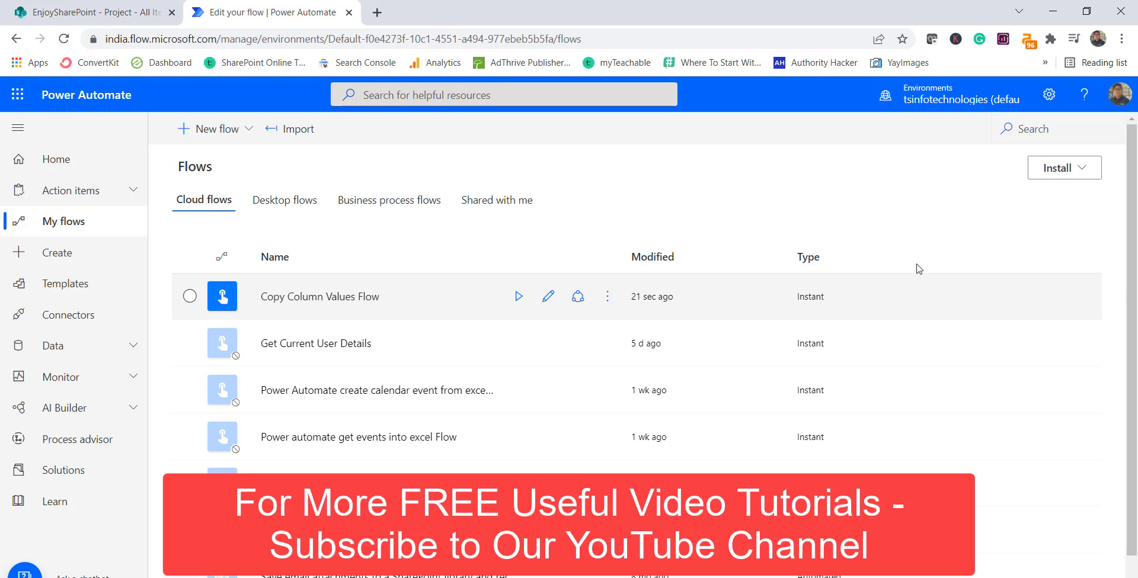
Open the latest run of Copy Column Values Flow and examine the Update item inputs in the third Apply to each iteration.
left_click(325, 299)
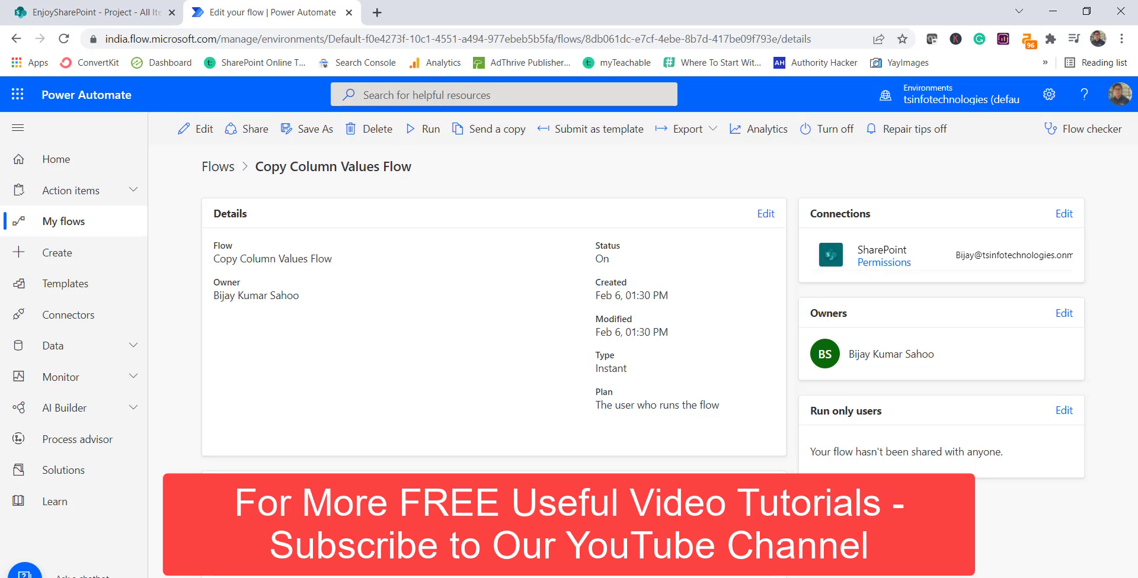
left_click(299, 572)
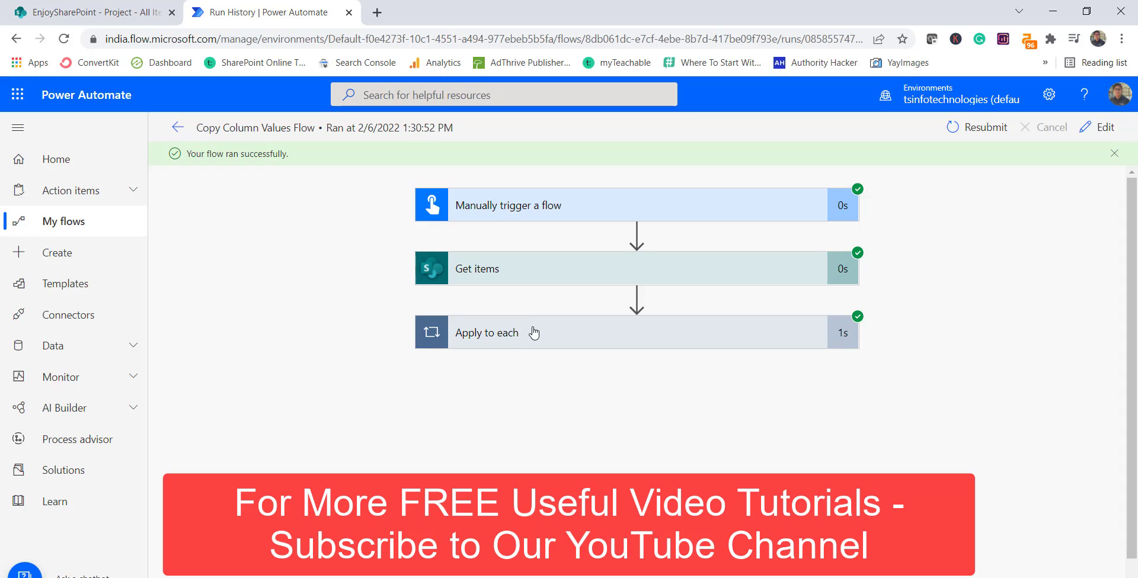
left_click(534, 333)
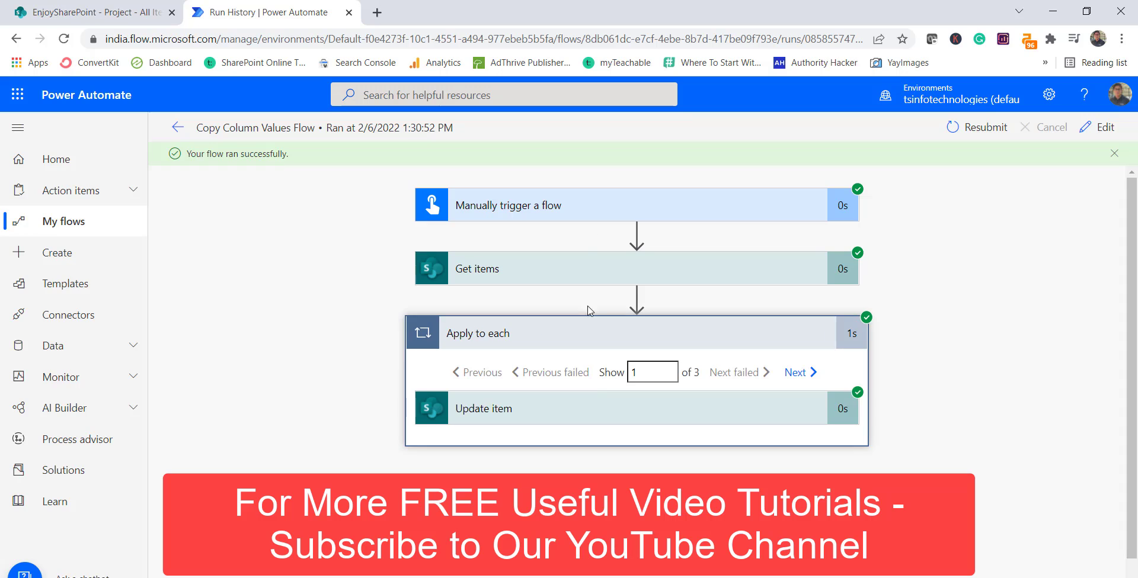
left_click(794, 374)
left_click(793, 374)
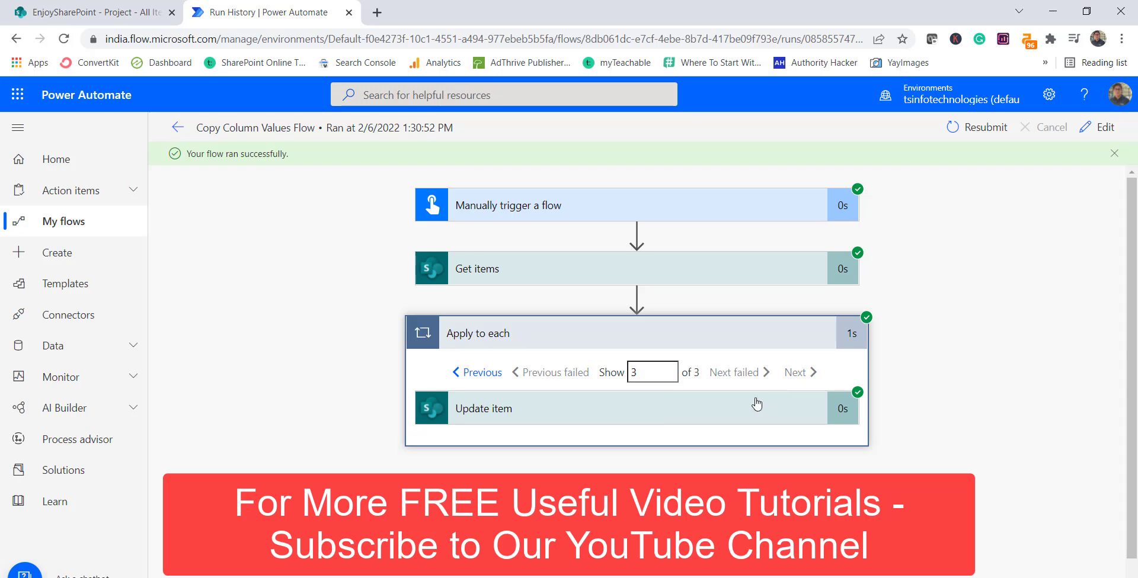
left_click(673, 418)
scroll(593, 403, "down", 4)
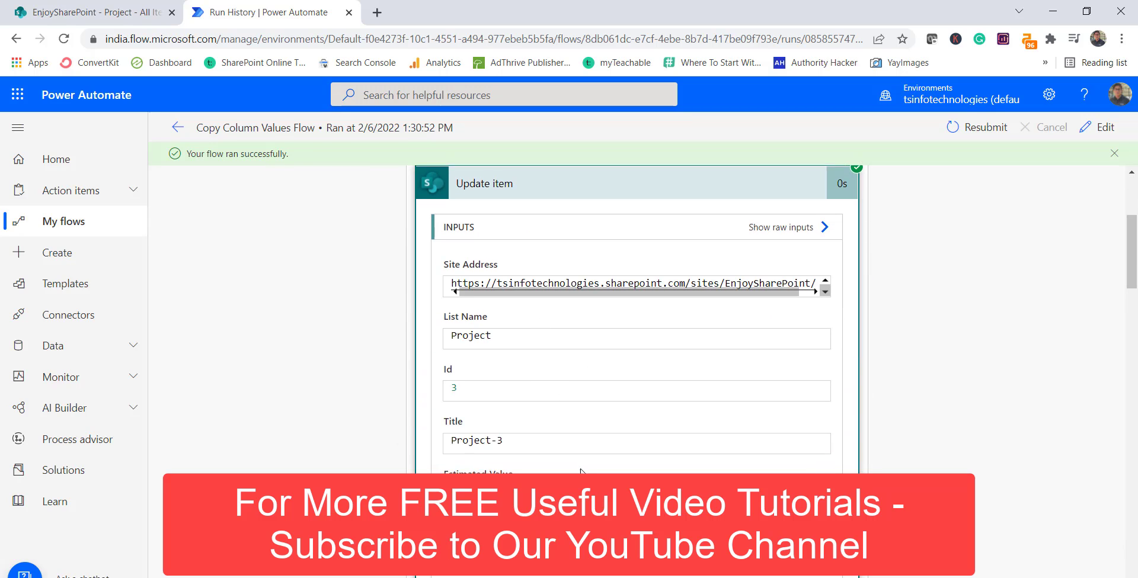
scroll(564, 409, "down", 2)
scroll(578, 432, "up", 6)
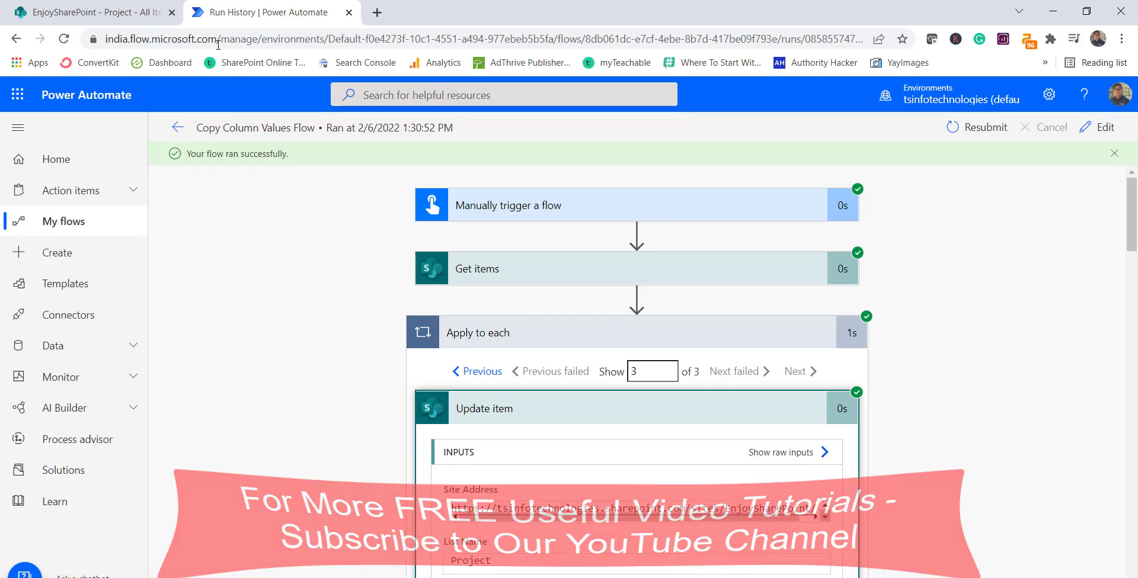
Switch to the SharePoint Project list and compare the Value and Estimated Value columns for each project.
left_click(111, 16)
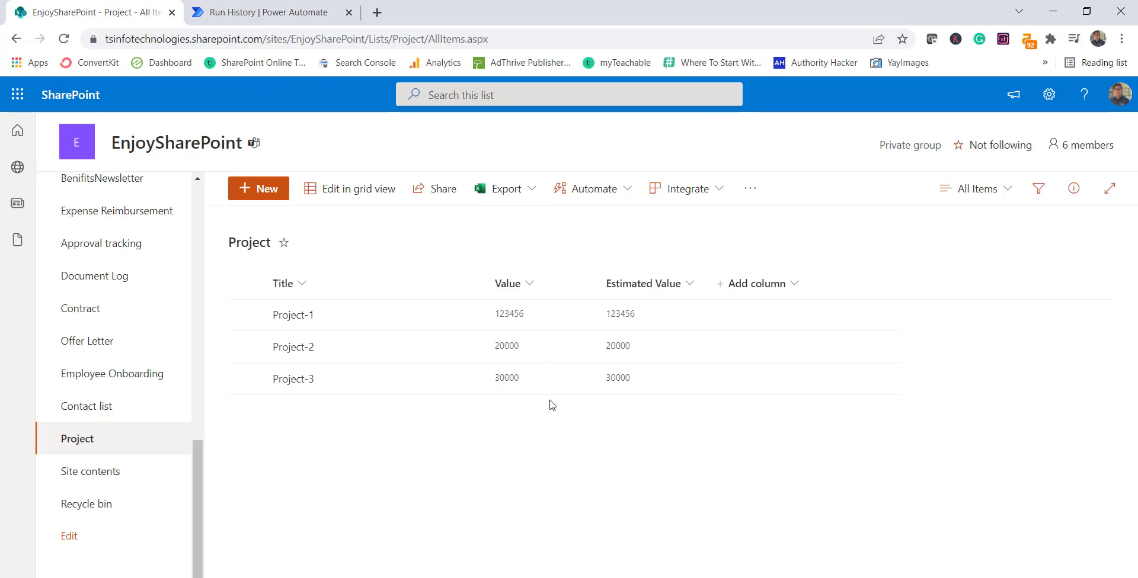
left_click(552, 403)
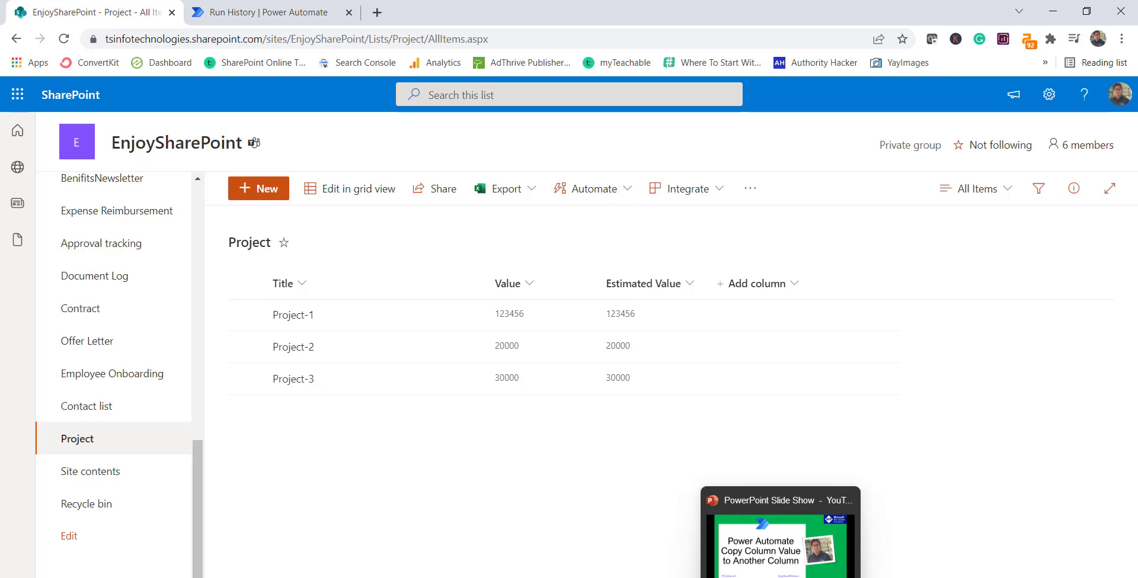
left_click(780, 576)
left_click(704, 356)
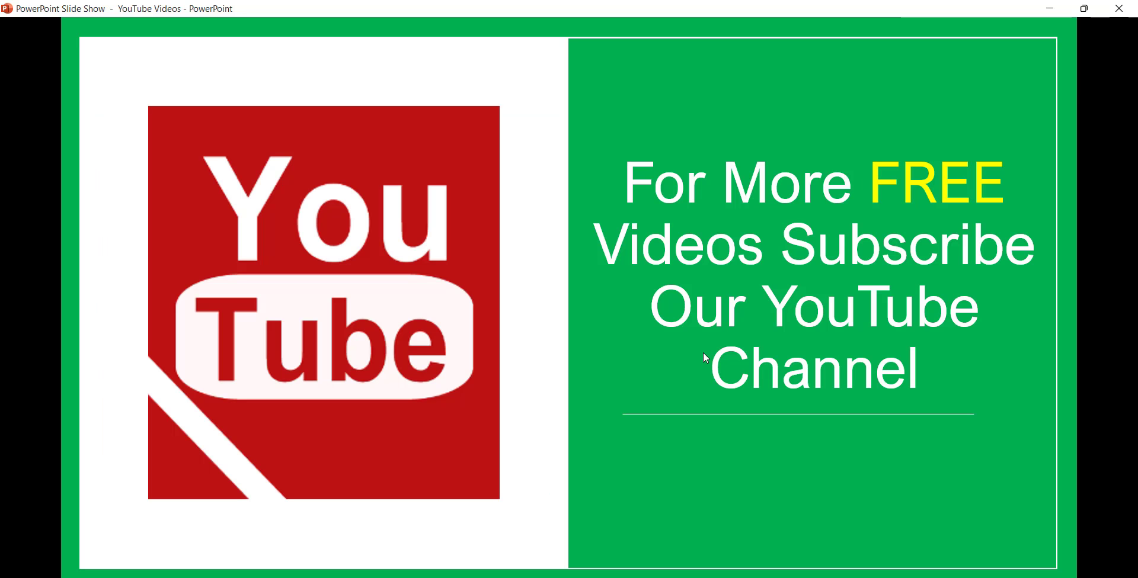